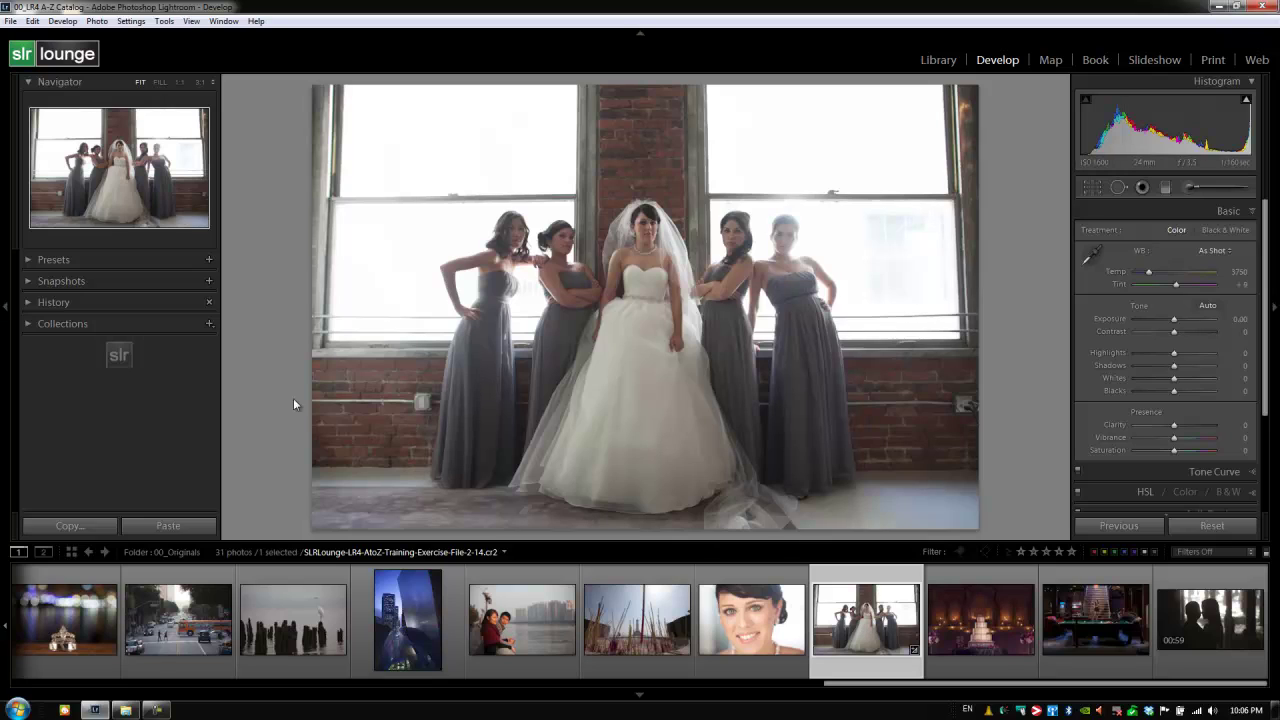
- Expand the develop presets and set Exposure +0.43, Contrast +22, and Highlights, Shadows, Whites +20
{"action": "left_click", "coordinate": [29, 258]}
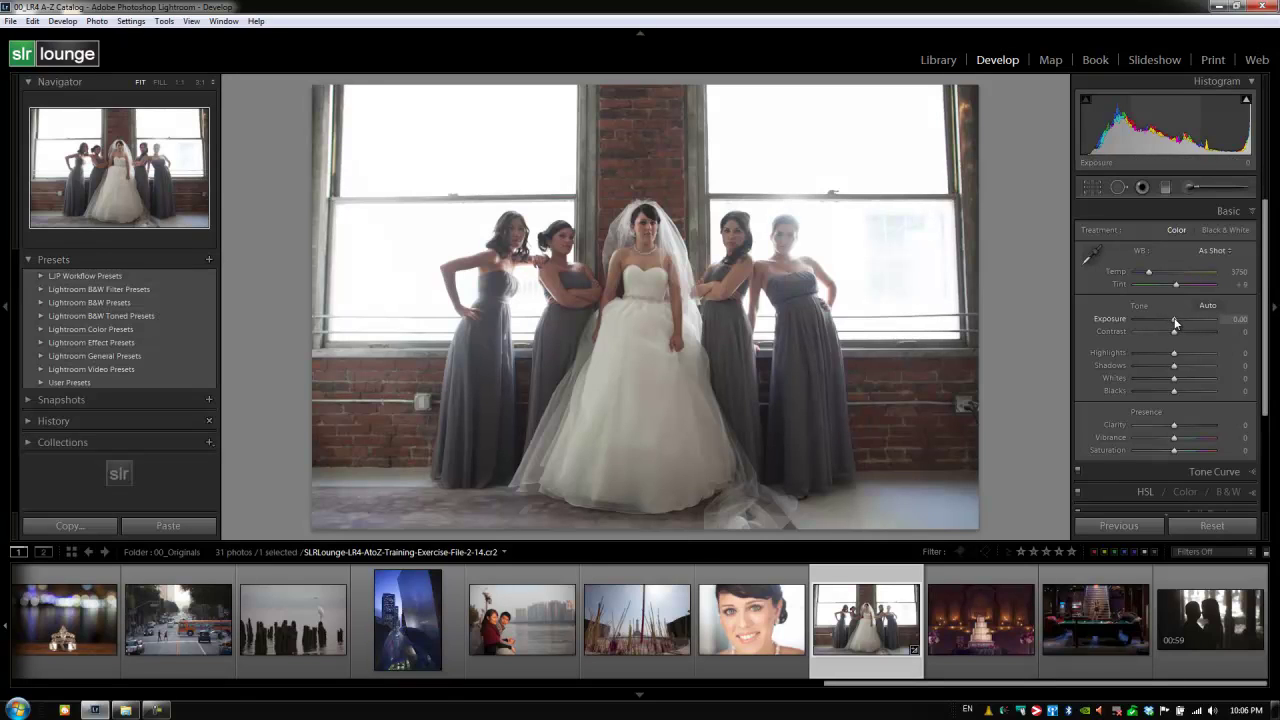
{"action": "left_click_drag", "start_coordinate": [1172, 317], "coordinate": [1177, 317]}
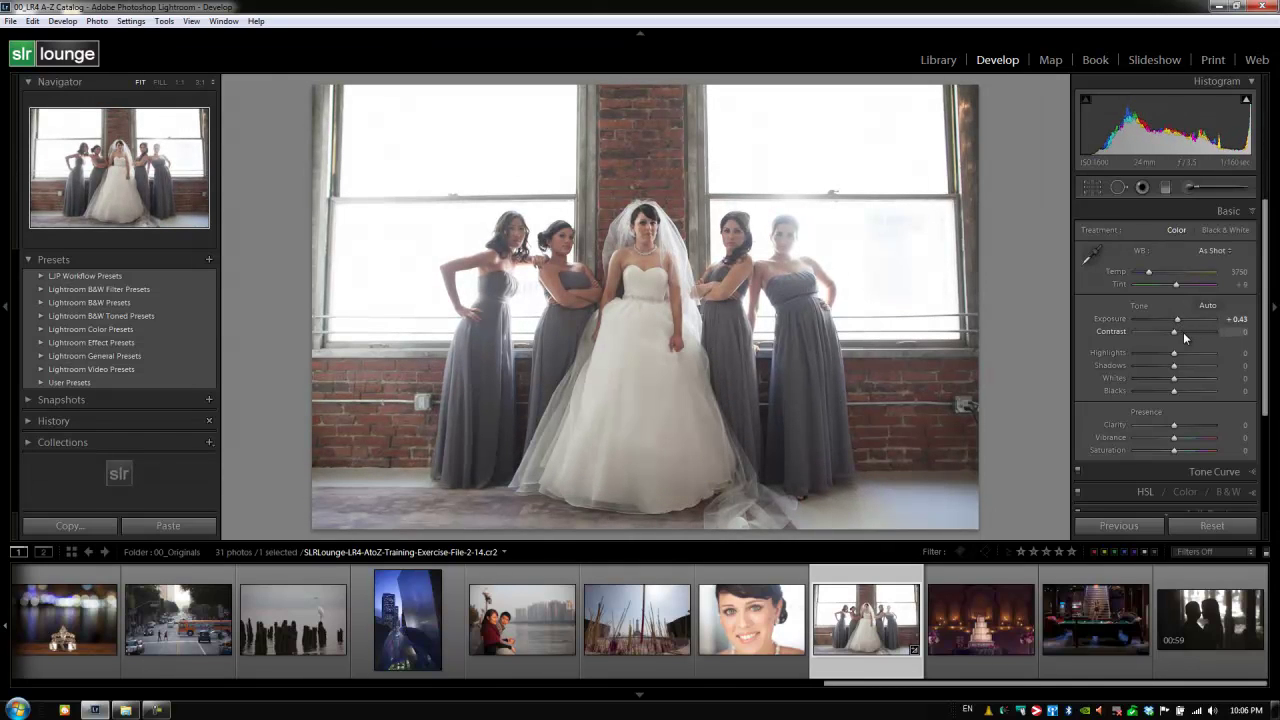
{"action": "left_click_drag", "start_coordinate": [1178, 333], "coordinate": [1184, 331]}
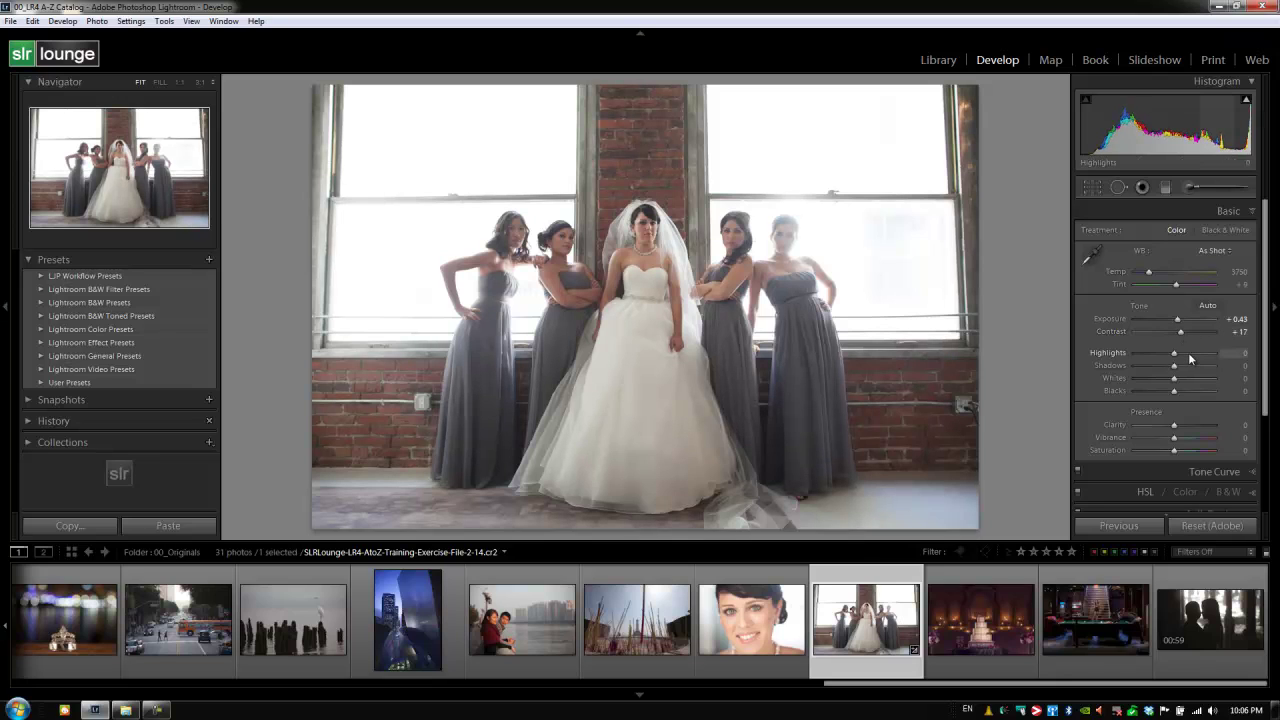
{"action": "left_click", "coordinate": [1188, 353]}
{"action": "key", "text": "shift+Up"}
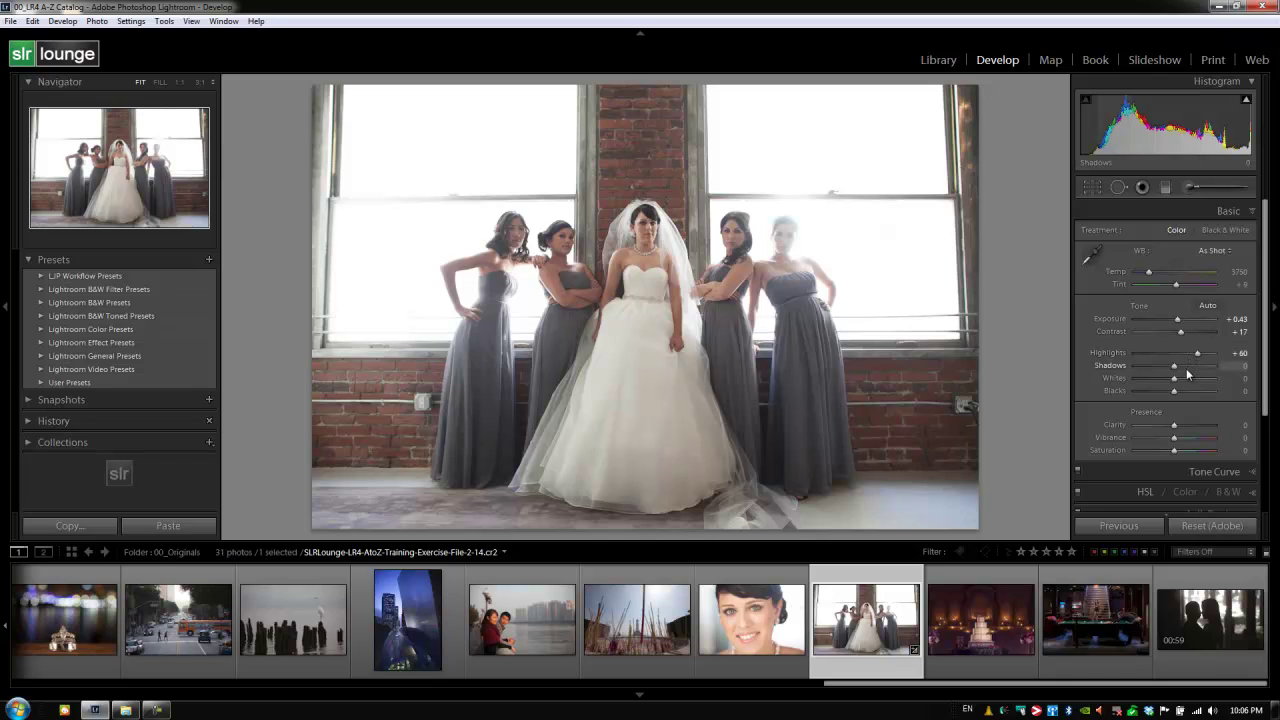
{"action": "left_click", "coordinate": [1186, 367]}
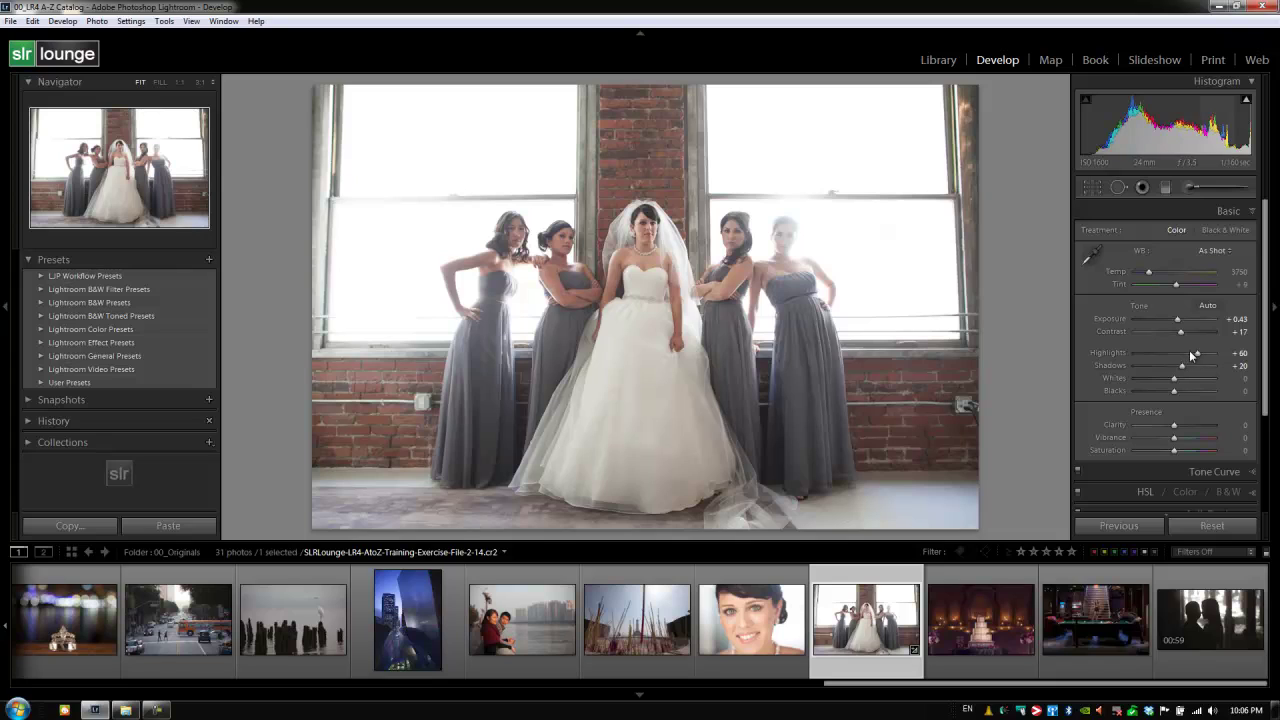
{"action": "left_click", "coordinate": [1189, 352]}
{"action": "left_click", "coordinate": [1185, 377]}
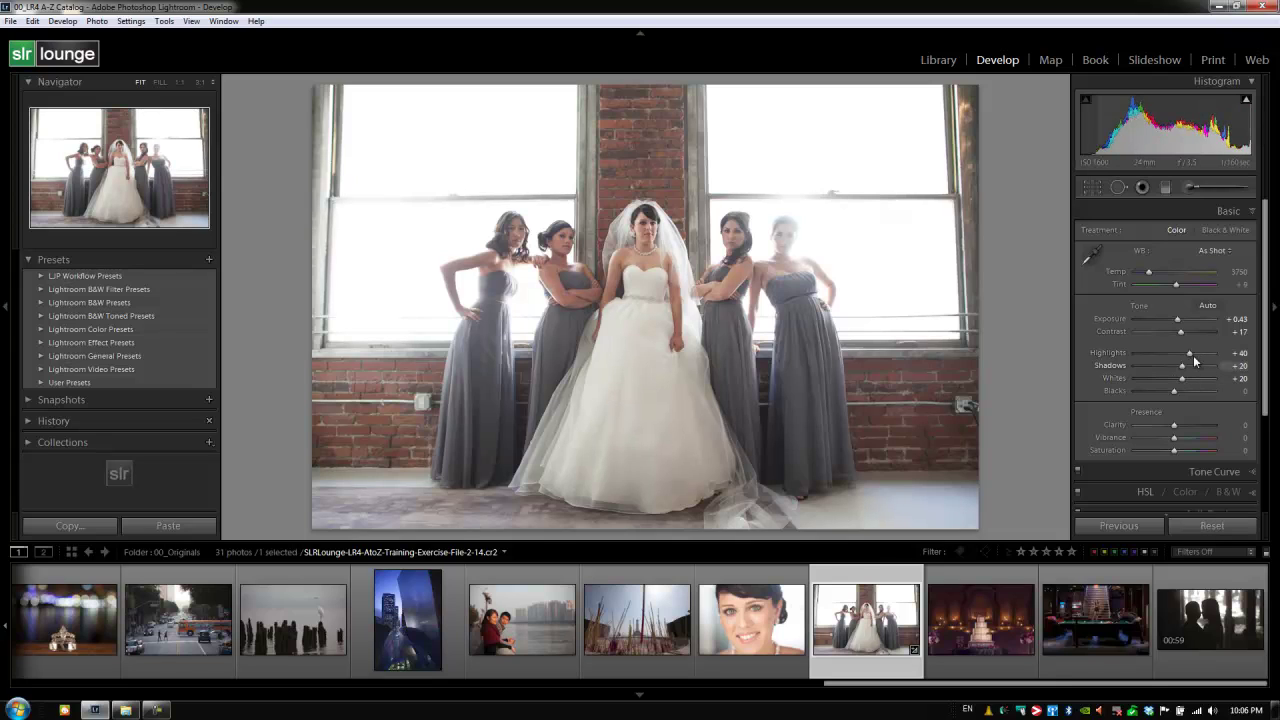
- Set Blacks -20, Temp 3650, Clarity +10 and Vibrance +20 in the Basic panel
{"action": "scroll", "coordinate": [1194, 352], "scroll_direction": "down", "scroll_amount": 3}
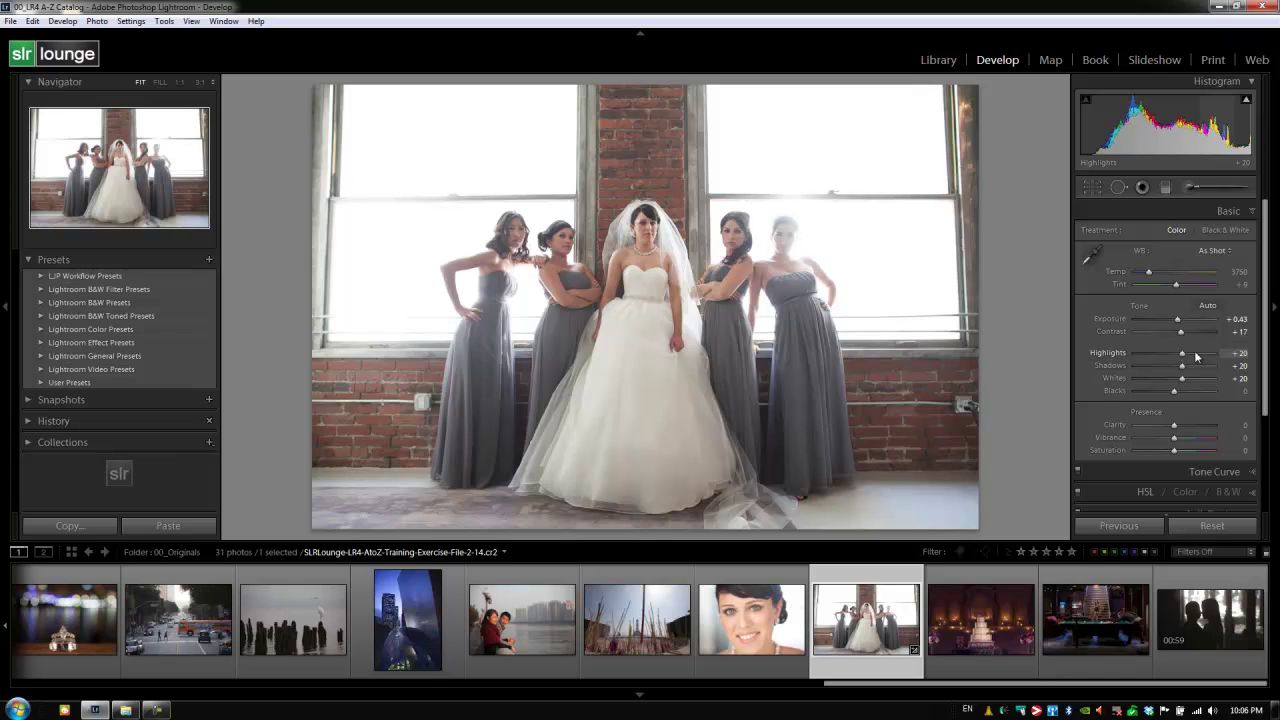
{"action": "scroll", "coordinate": [1194, 350], "scroll_direction": "down", "scroll_amount": 1}
{"action": "scroll", "coordinate": [1182, 389], "scroll_direction": "down", "scroll_amount": 4}
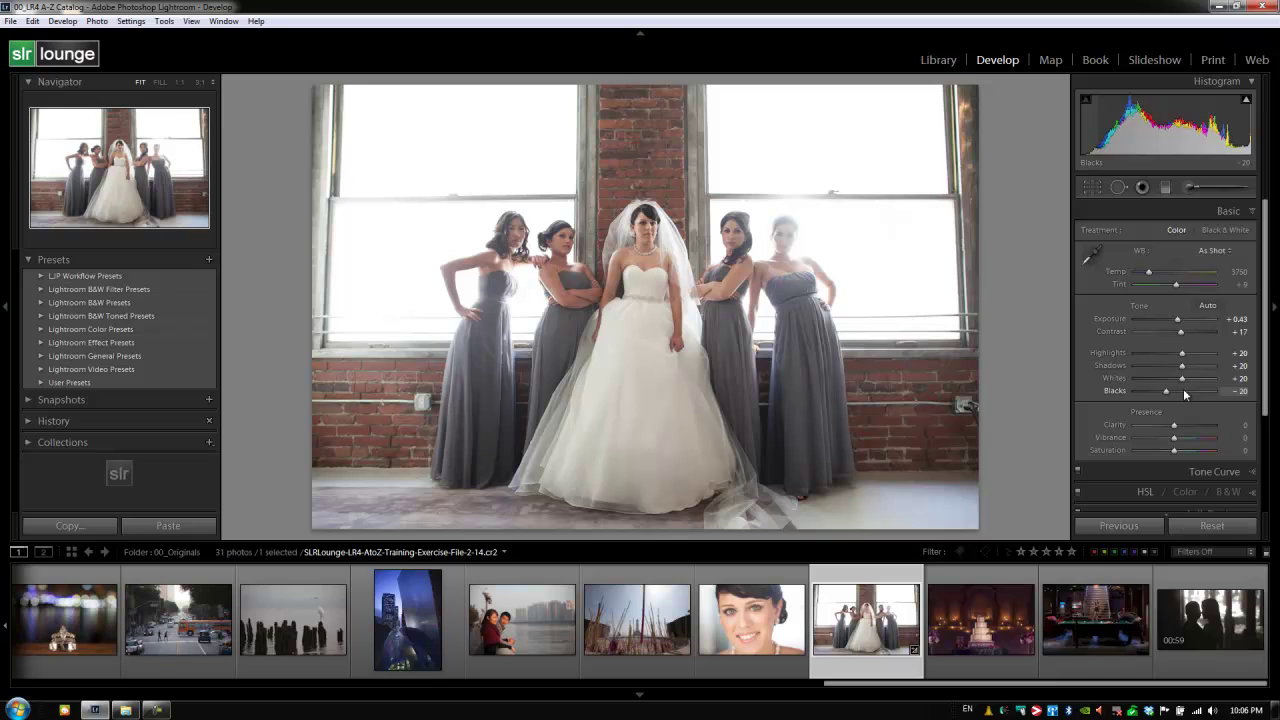
{"action": "scroll", "coordinate": [1184, 393], "scroll_direction": "down", "scroll_amount": 2}
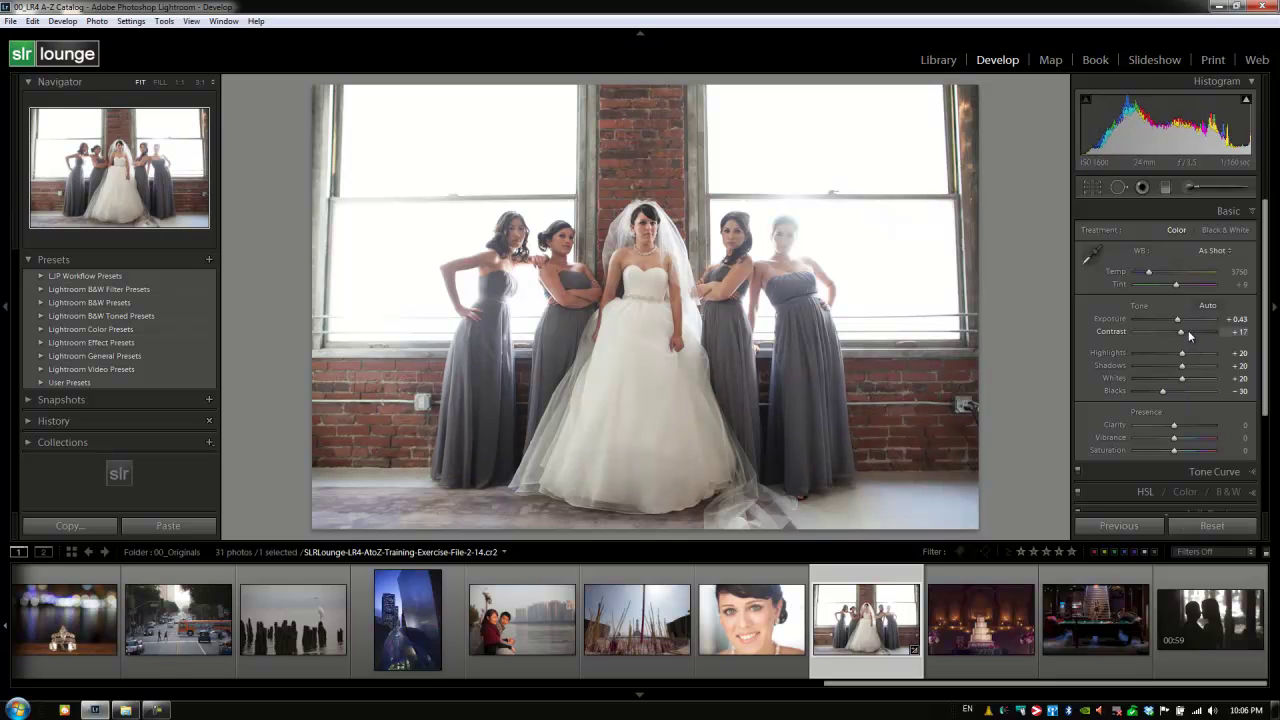
{"action": "scroll", "coordinate": [1186, 333], "scroll_direction": "up", "scroll_amount": 2}
{"action": "scroll", "coordinate": [1185, 335], "scroll_direction": "down", "scroll_amount": 1}
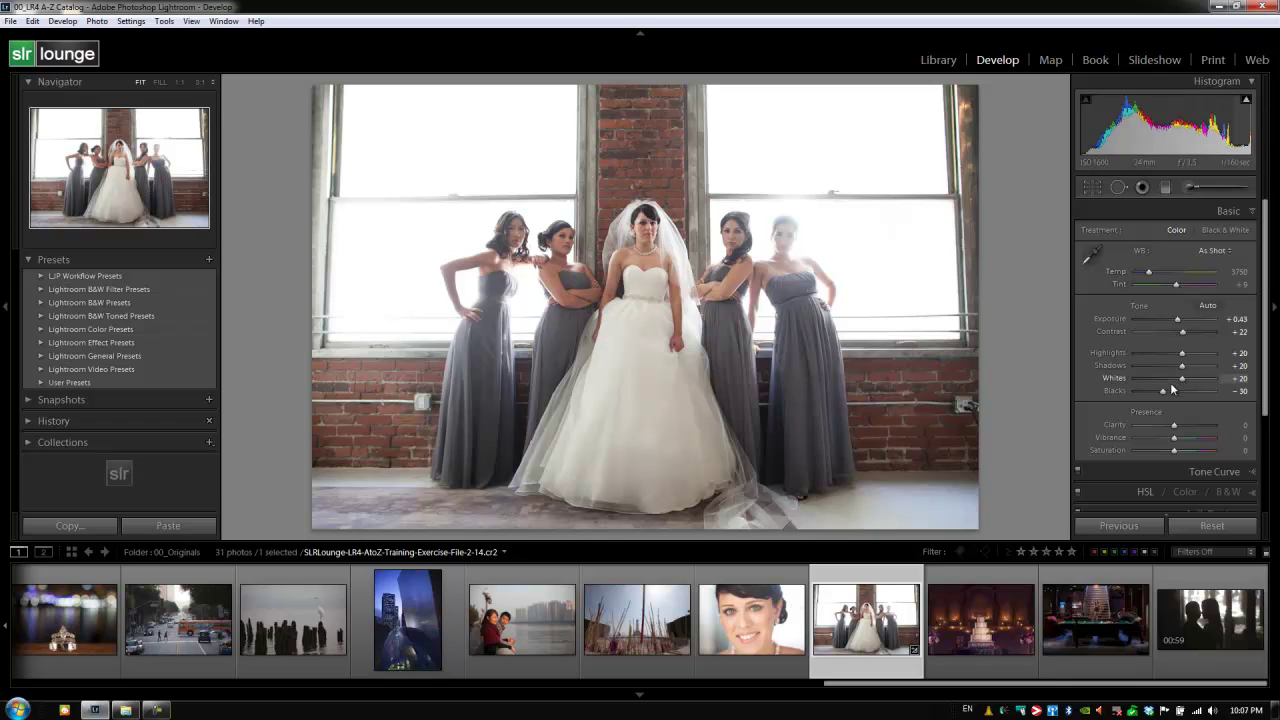
{"action": "scroll", "coordinate": [1172, 392], "scroll_direction": "up", "scroll_amount": 2}
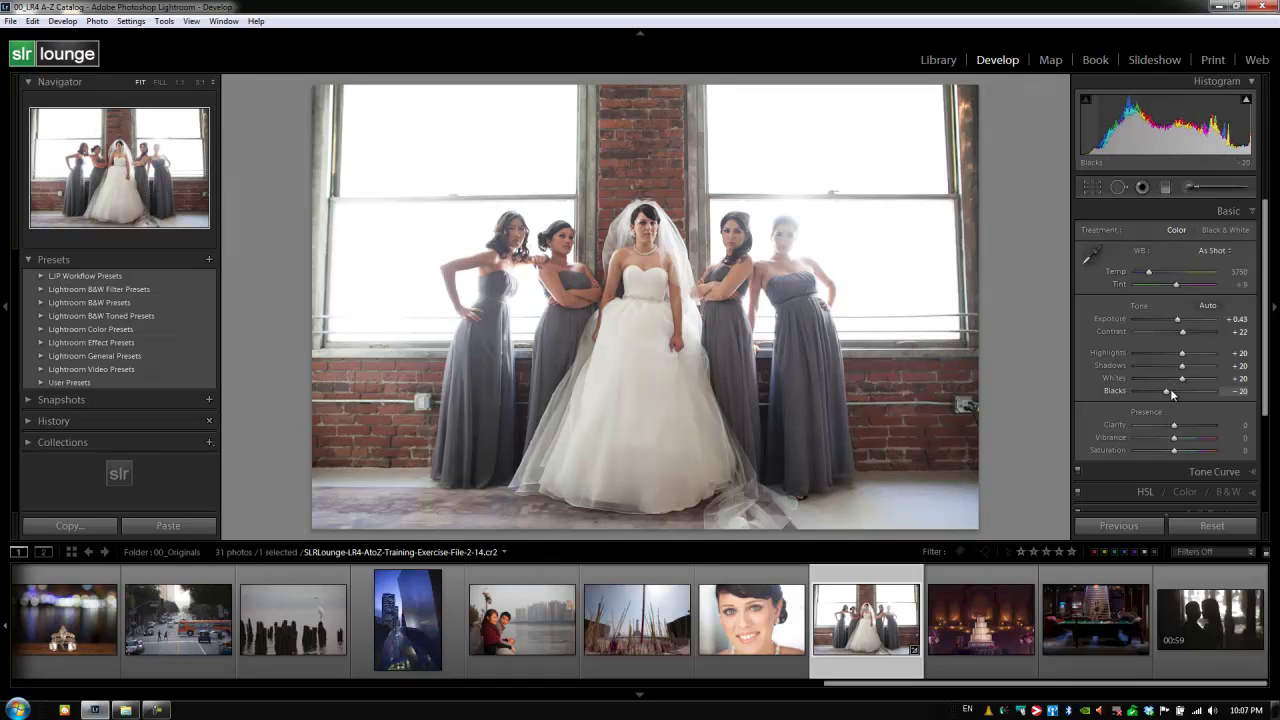
{"action": "scroll", "coordinate": [1163, 272], "scroll_direction": "down", "scroll_amount": 2}
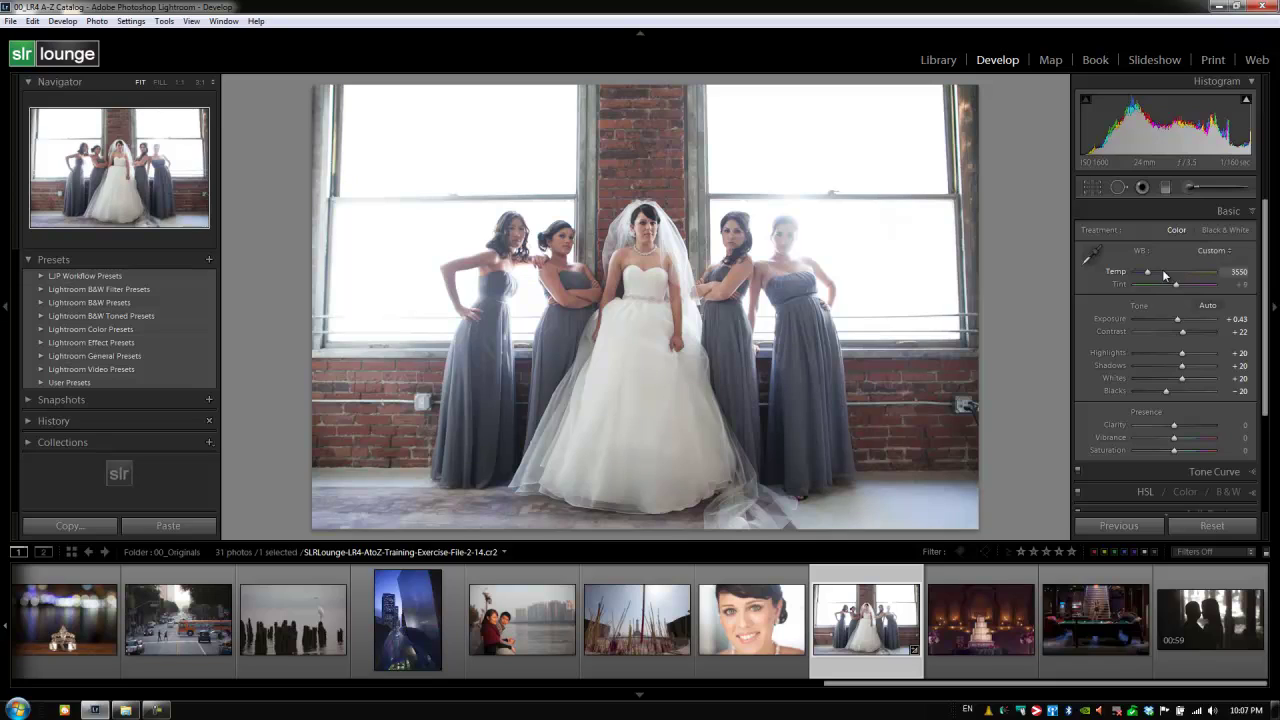
{"action": "scroll", "coordinate": [1162, 269], "scroll_direction": "up", "scroll_amount": 1}
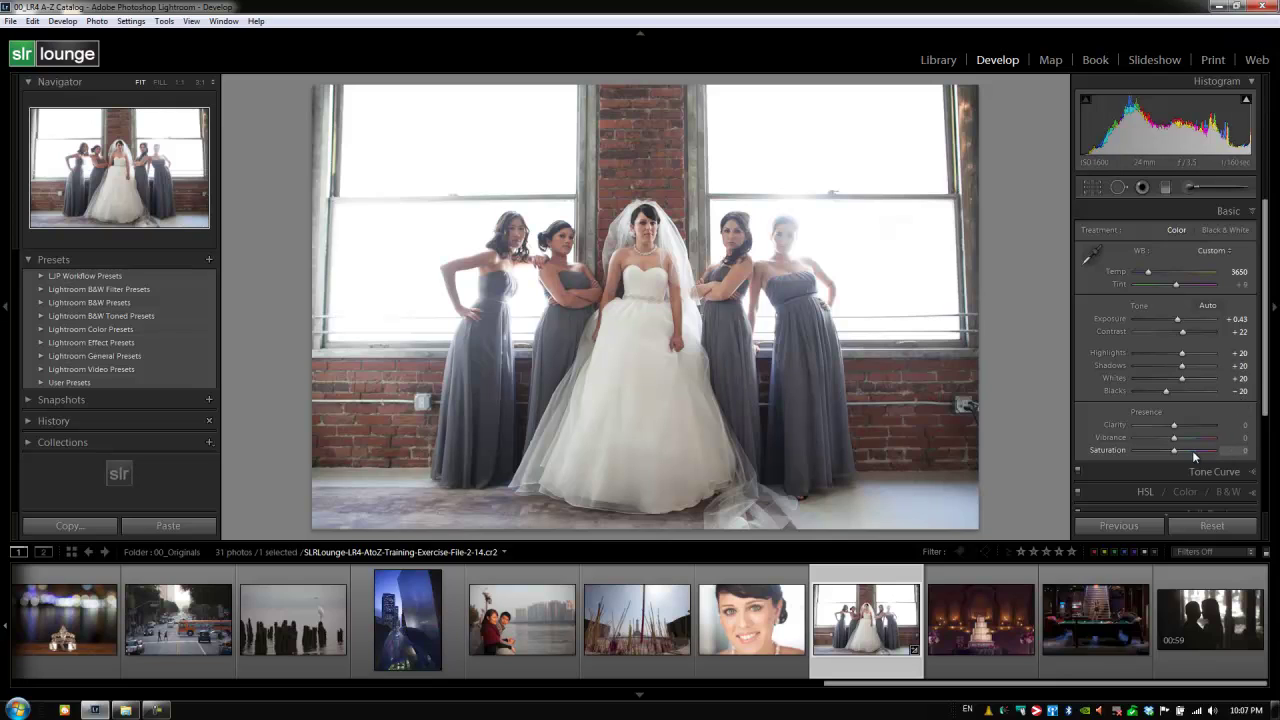
{"action": "scroll", "coordinate": [1193, 443], "scroll_direction": "up", "scroll_amount": 2}
{"action": "scroll", "coordinate": [1193, 428], "scroll_direction": "up", "scroll_amount": 2}
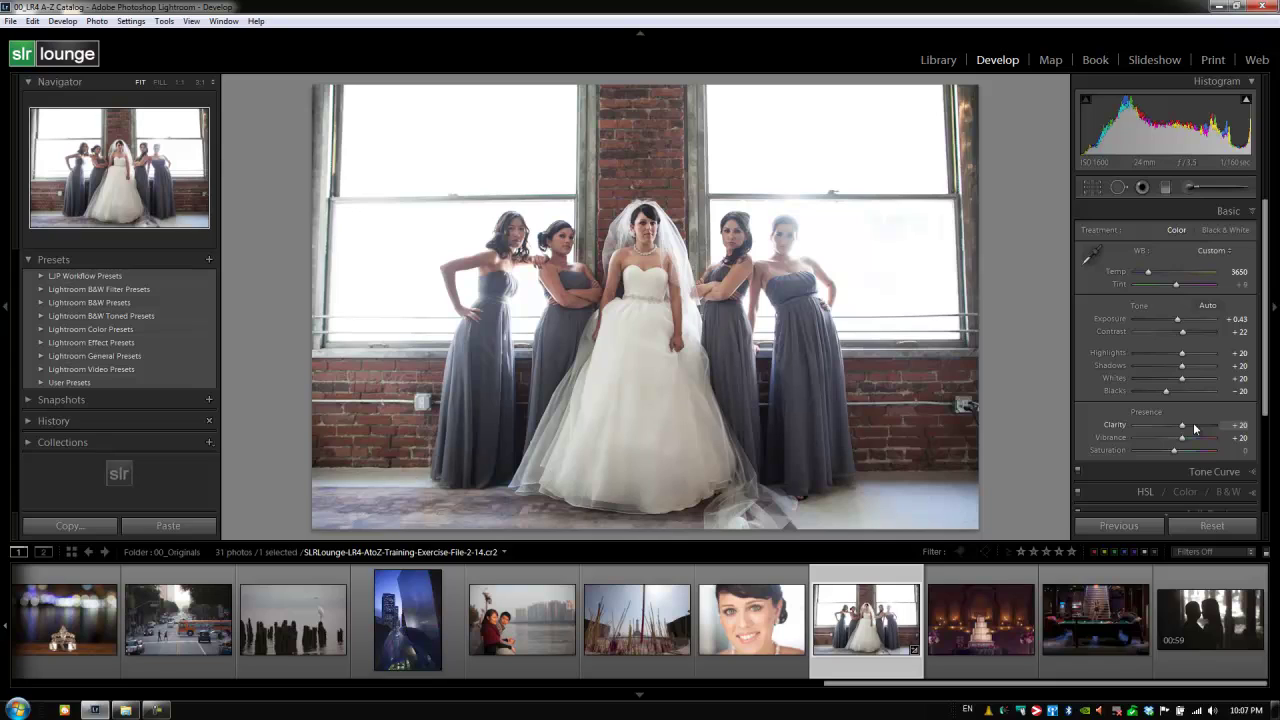
{"action": "scroll", "coordinate": [1193, 428], "scroll_direction": "down", "scroll_amount": 1}
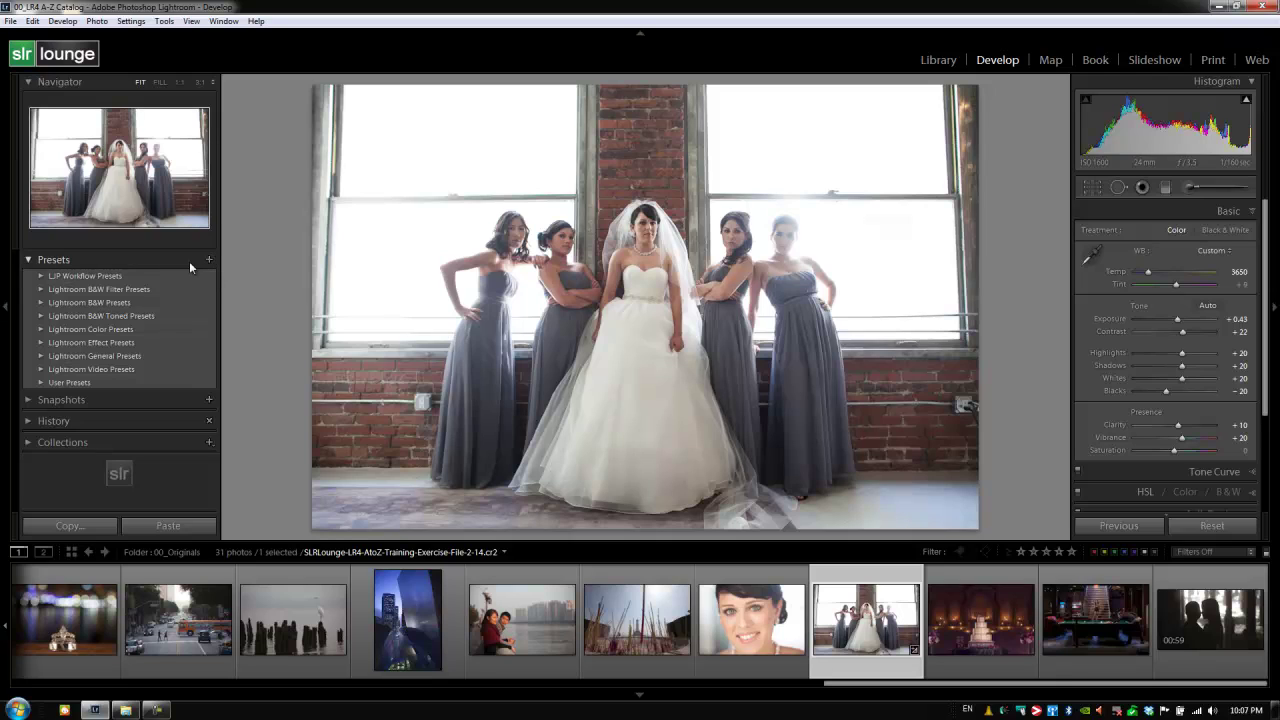
- Start a new develop preset named 'A-Z Test'
{"action": "left_click", "coordinate": [62, 261]}
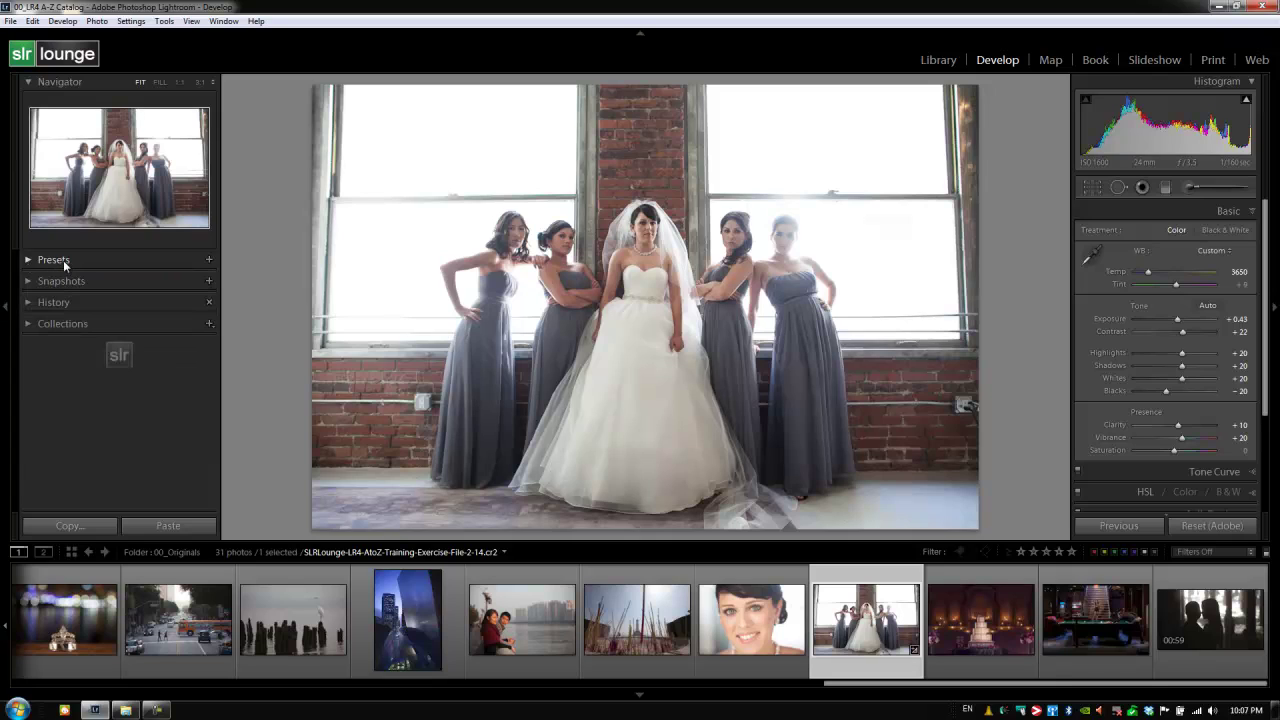
{"action": "left_click", "coordinate": [63, 260]}
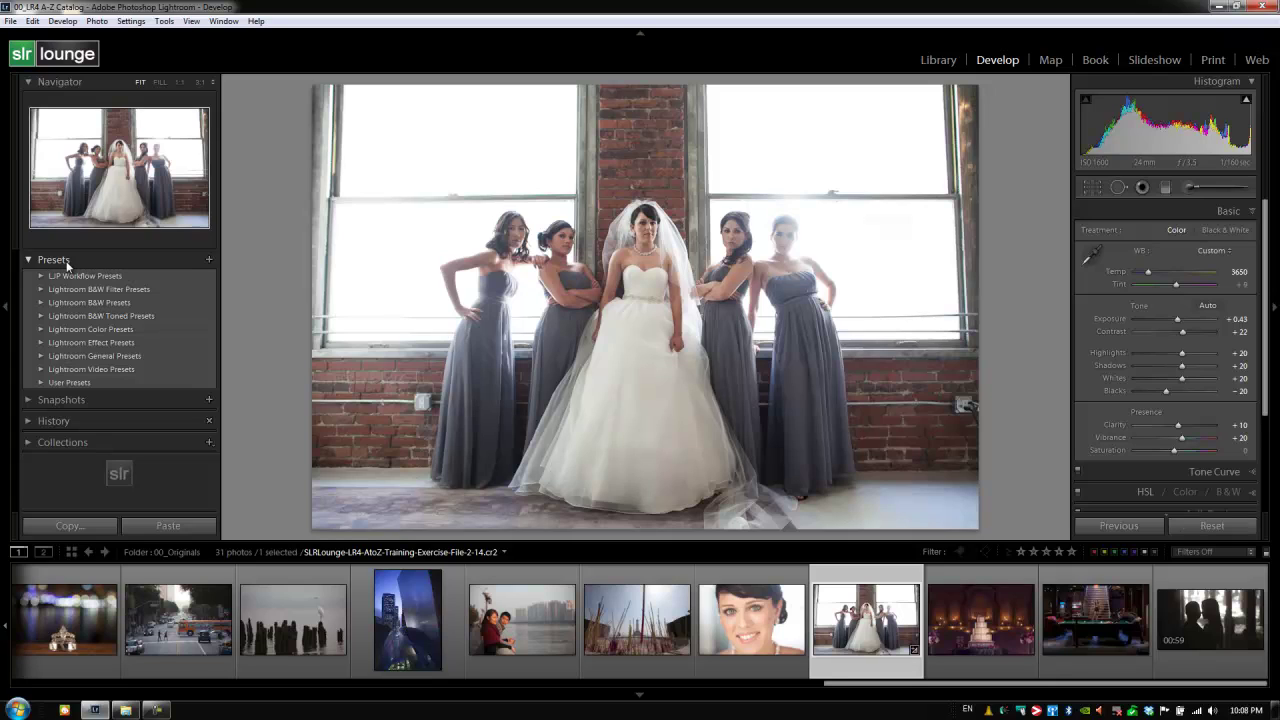
{"action": "left_click", "coordinate": [209, 262]}
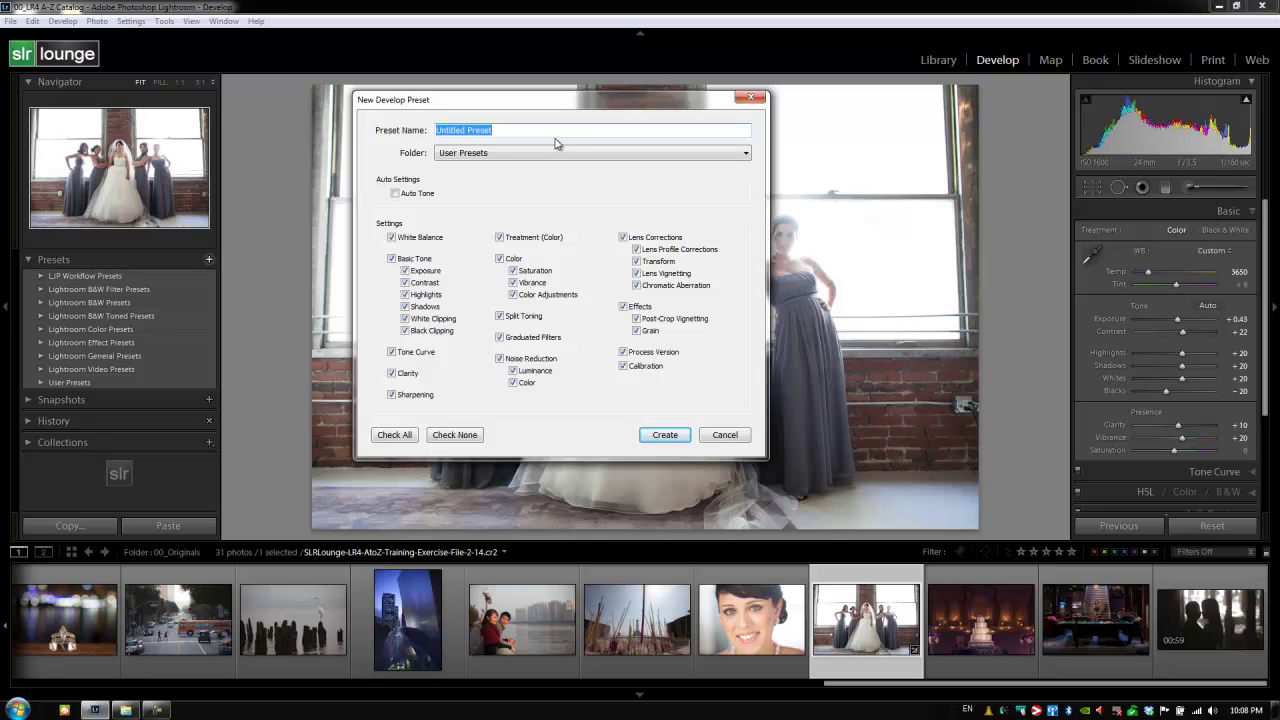
{"action": "type", "text": "A-Z Test"}
{"action": "key", "text": "Tab"}
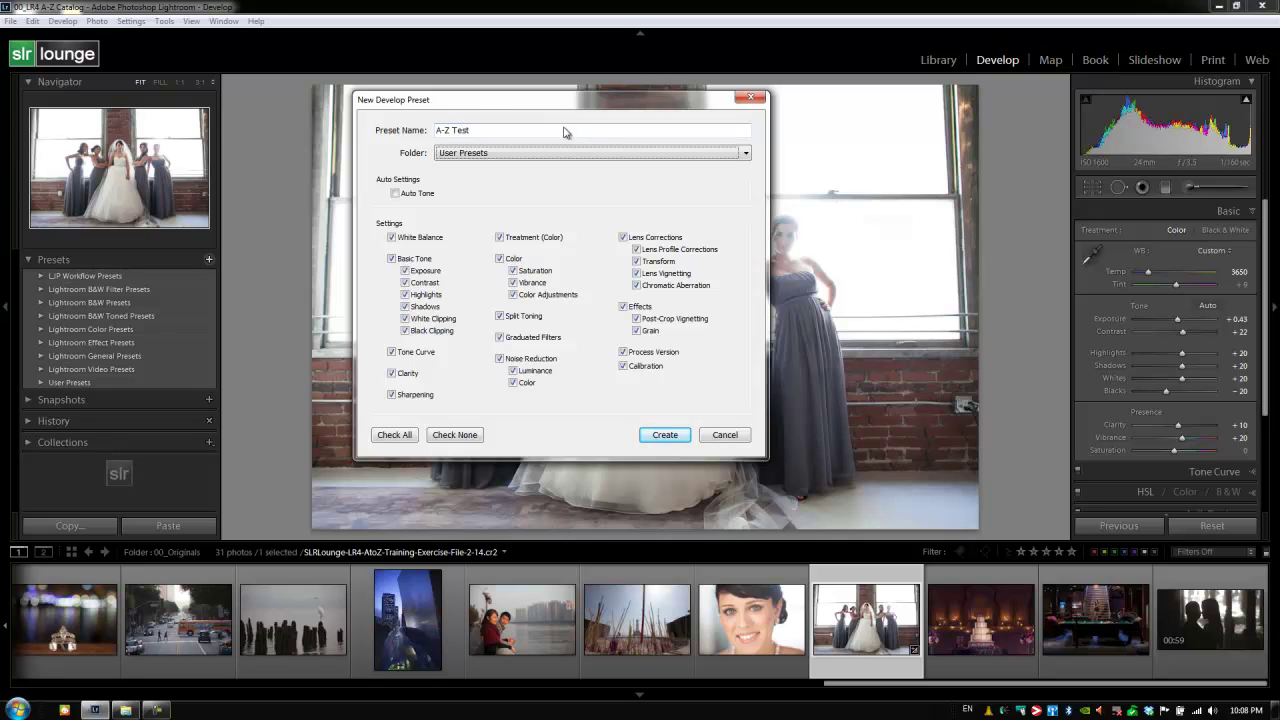
- Create a new preset folder named 'LR4 Tuts' to hold the preset
{"action": "left_click", "coordinate": [443, 154]}
{"action": "left_click", "coordinate": [474, 178]}
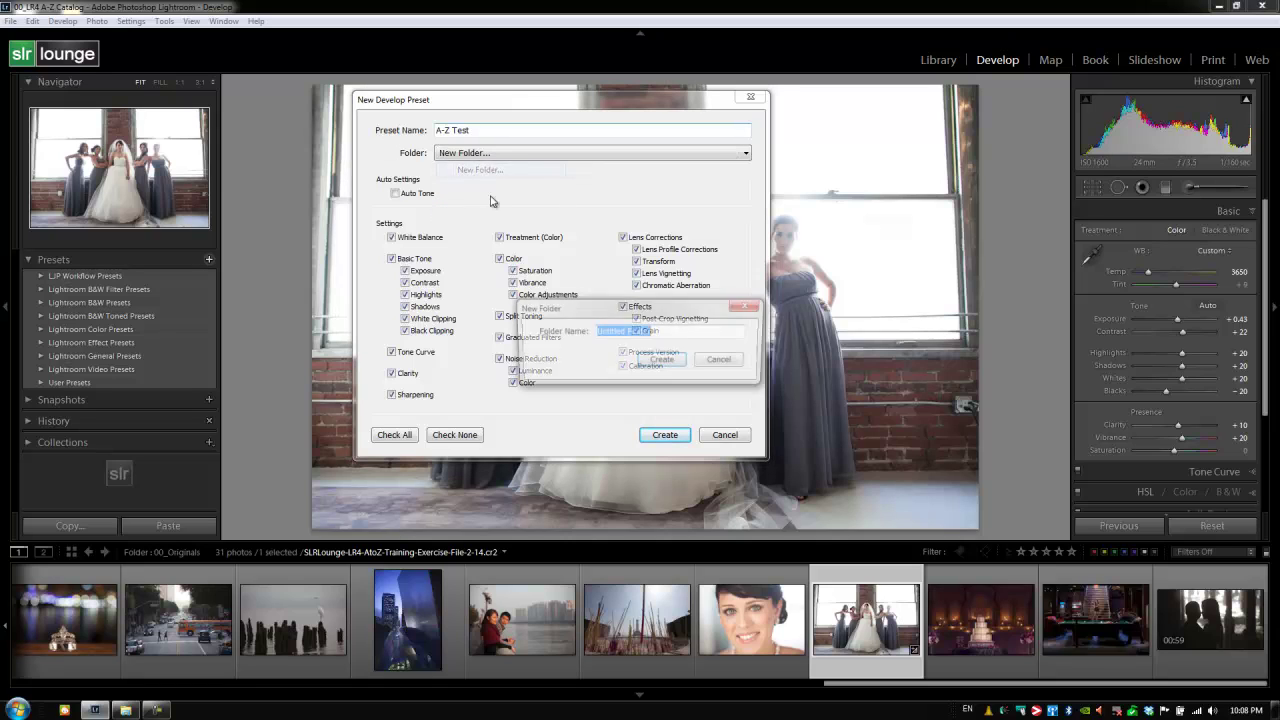
{"action": "type", "text": "SLR Lo"}
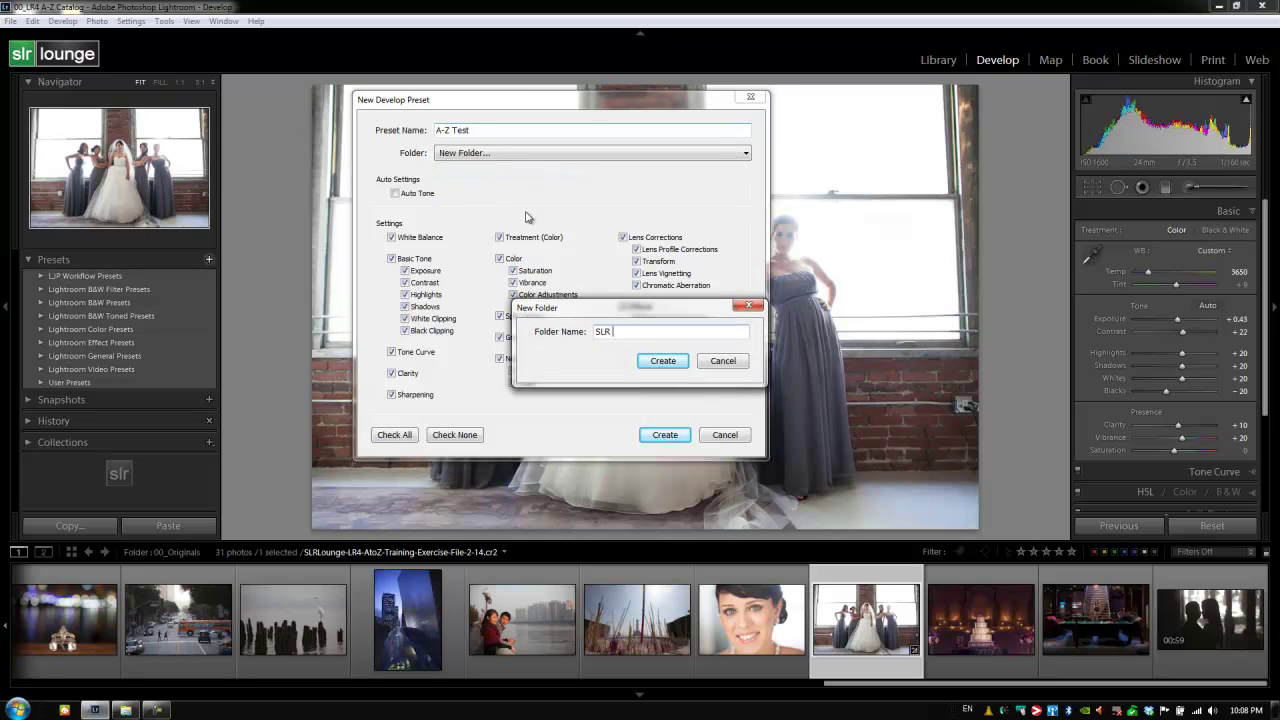
{"action": "key", "text": "BackSpace"}
{"action": "key", "text": "BackSpace"}
{"action": "key", "text": "BackSpace"}
{"action": "key", "text": "BackSpace"}
{"action": "key", "text": "BackSpace"}
{"action": "key", "text": "BackSpace"}
{"action": "type", "text": "LR4 Tuts"}
{"action": "left_click", "coordinate": [652, 358]}
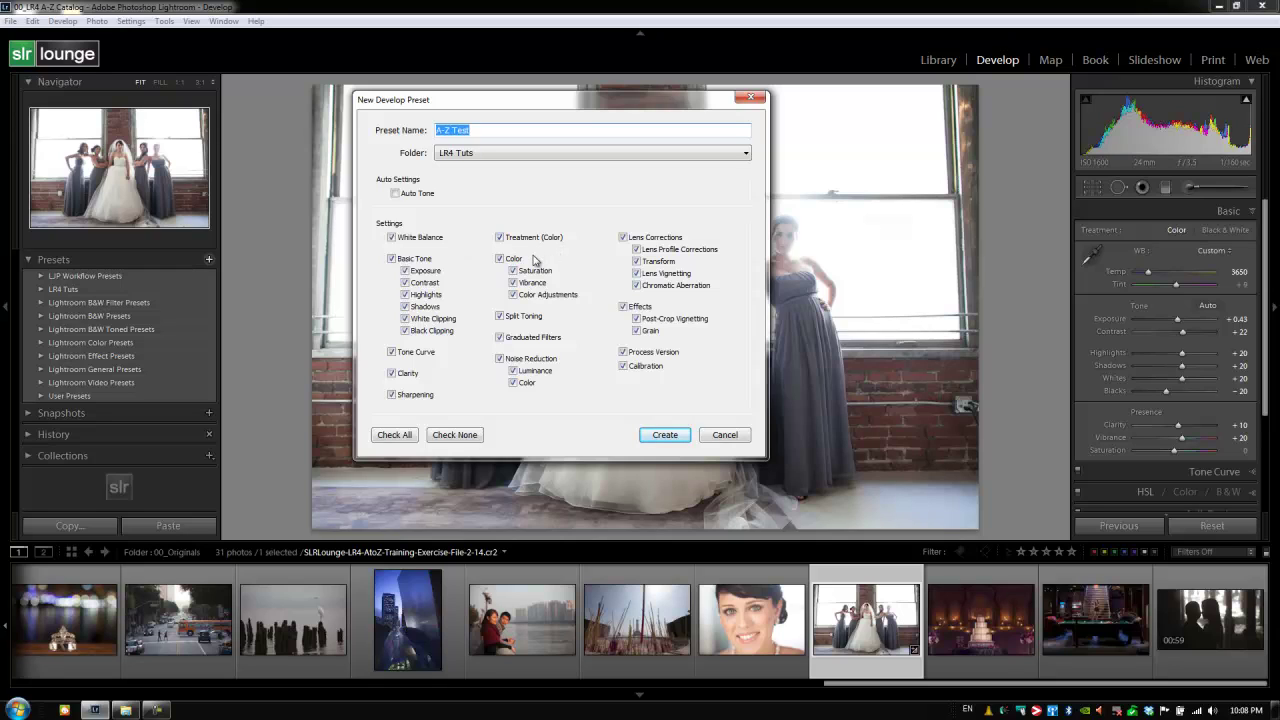
- Clear all preset settings, then tick Basic Tone, Clarity, Vibrance and Noise Reduction
{"action": "left_click", "coordinate": [455, 435]}
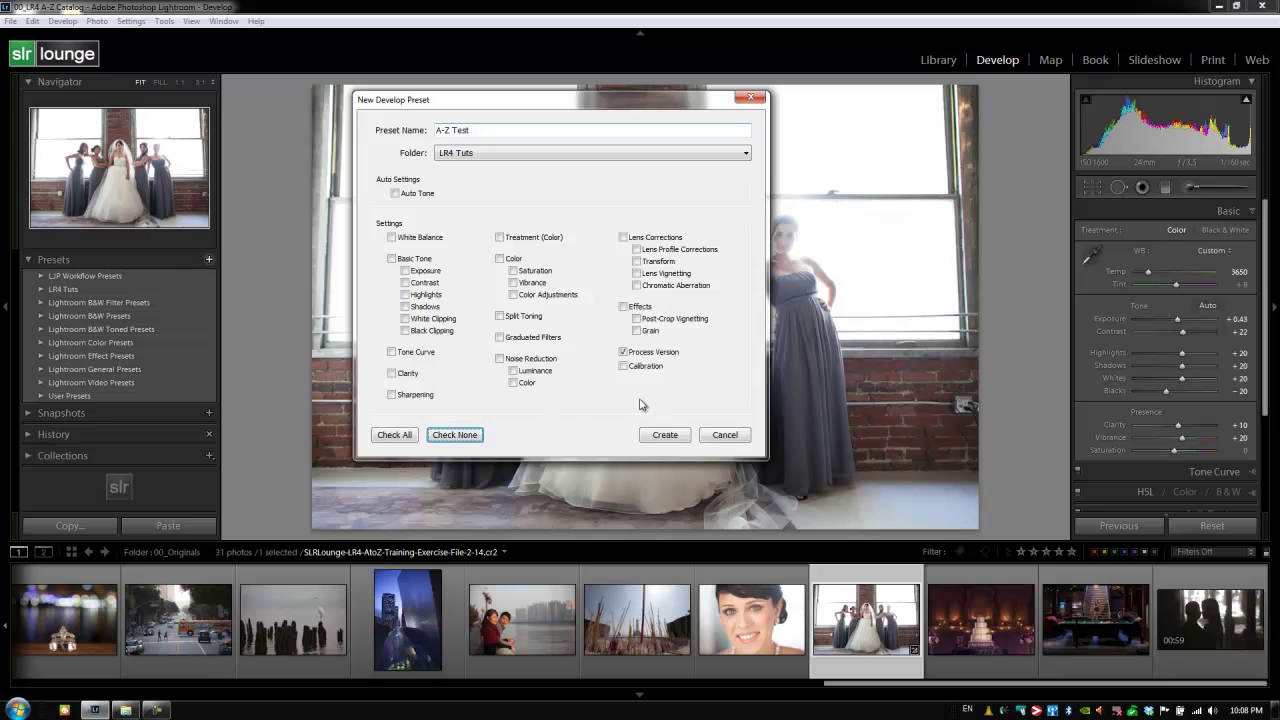
{"action": "left_click", "coordinate": [391, 258]}
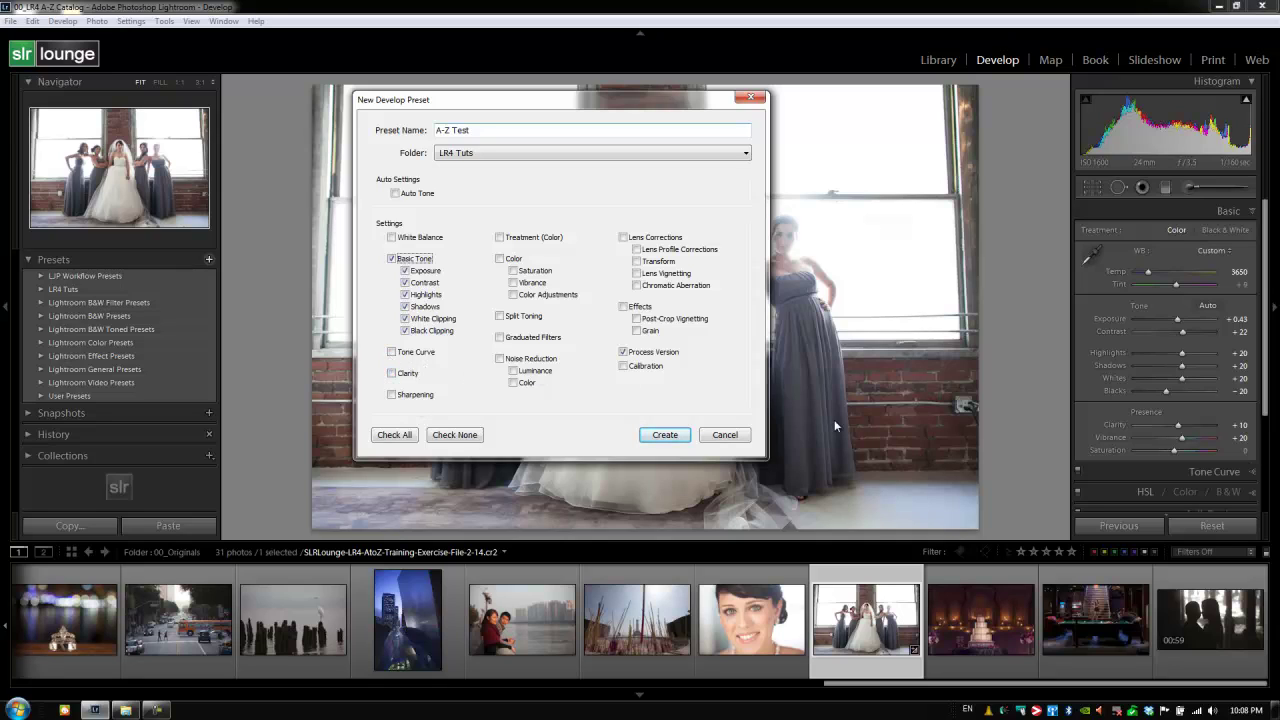
{"action": "left_click", "coordinate": [405, 378]}
{"action": "left_click", "coordinate": [514, 284]}
{"action": "left_click", "coordinate": [500, 359]}
- Limit the A-Z Test preset to Basic Tone, Clarity and Vibrance settings
{"action": "left_click", "coordinate": [415, 438]}
{"action": "left_click", "coordinate": [446, 438]}
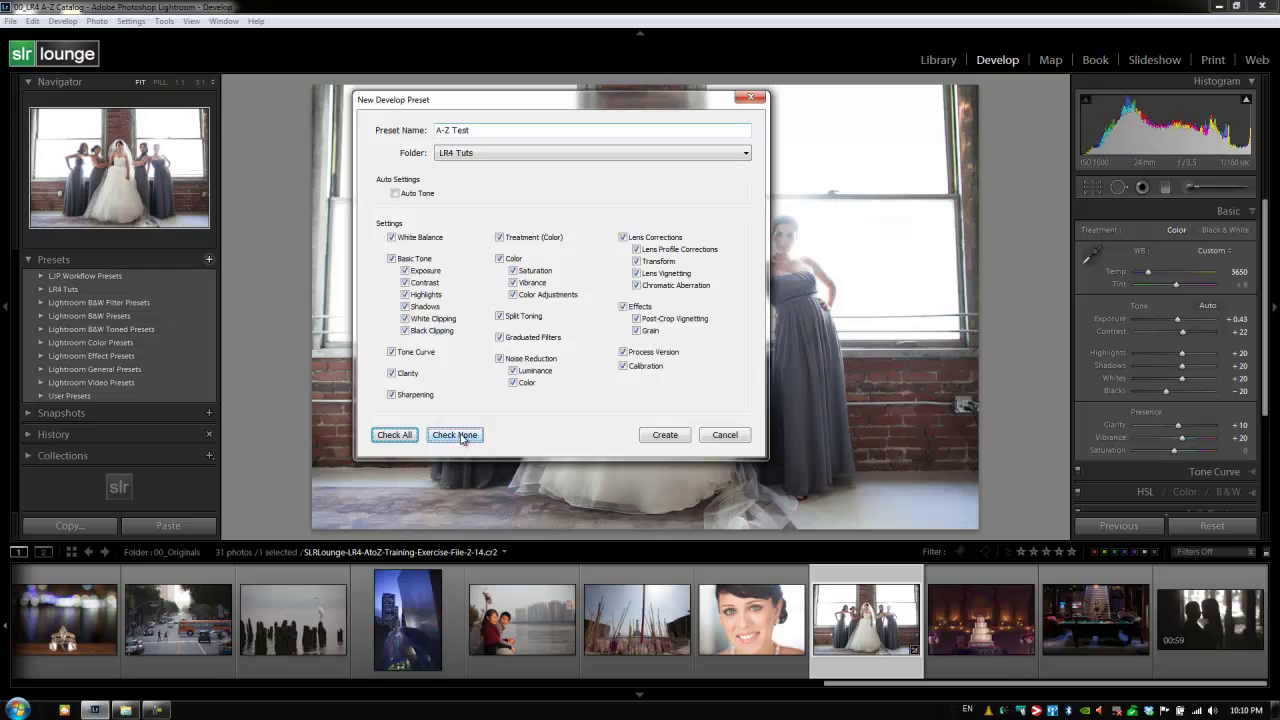
{"action": "left_click", "coordinate": [391, 258]}
{"action": "left_click", "coordinate": [391, 373]}
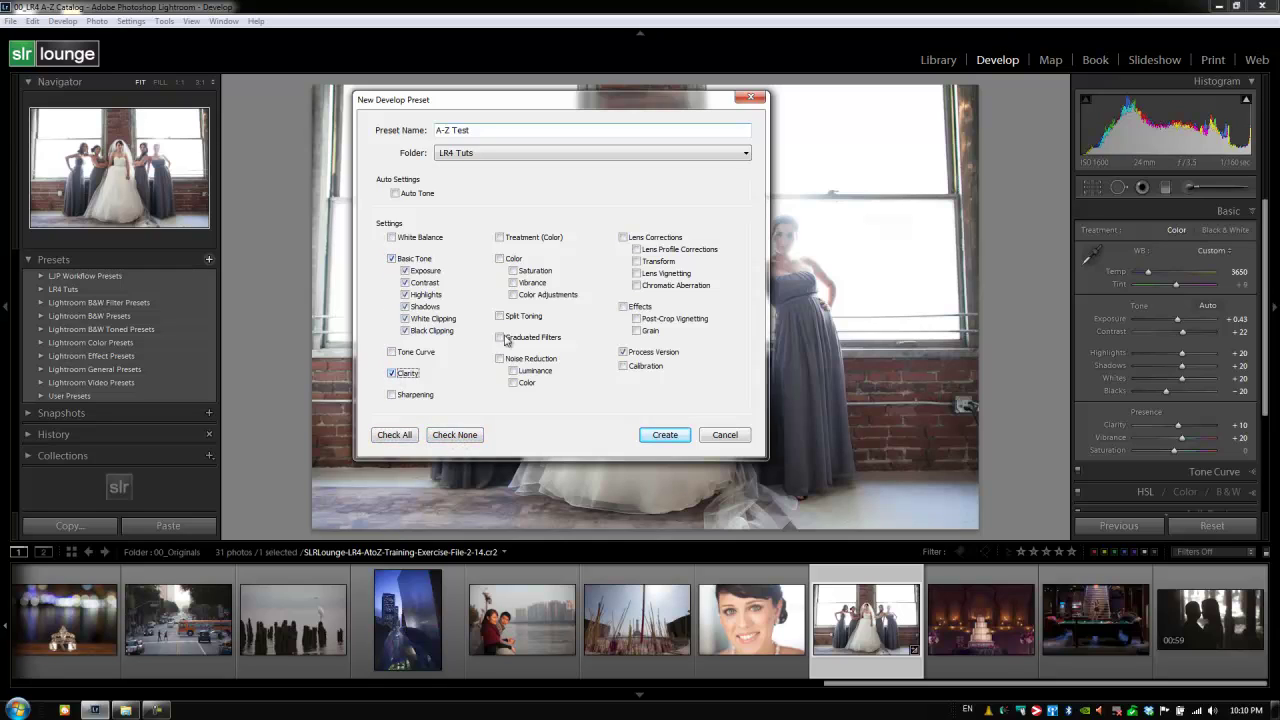
{"action": "left_click", "coordinate": [538, 284]}
- Create the preset in LR4 Tuts, reset the photo, and reapply A-Z Test
{"action": "left_click", "coordinate": [664, 435]}
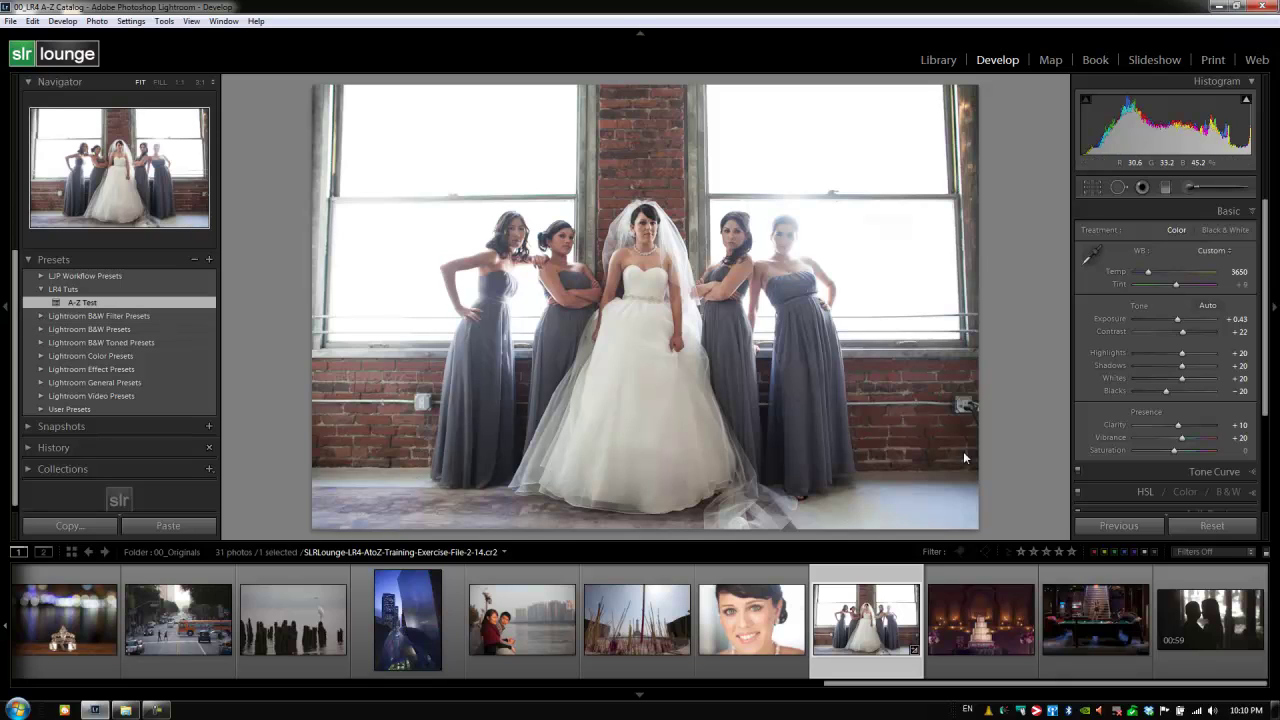
{"action": "left_click", "coordinate": [1237, 528]}
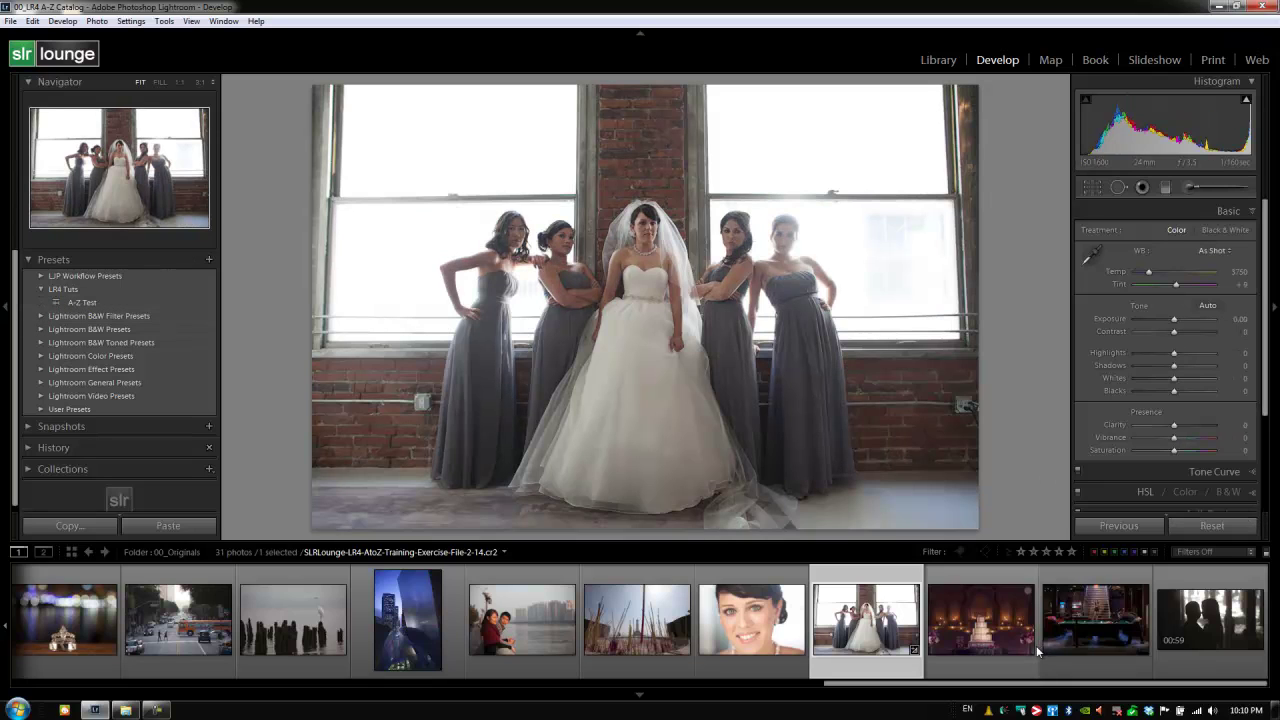
{"action": "left_click", "coordinate": [117, 301]}
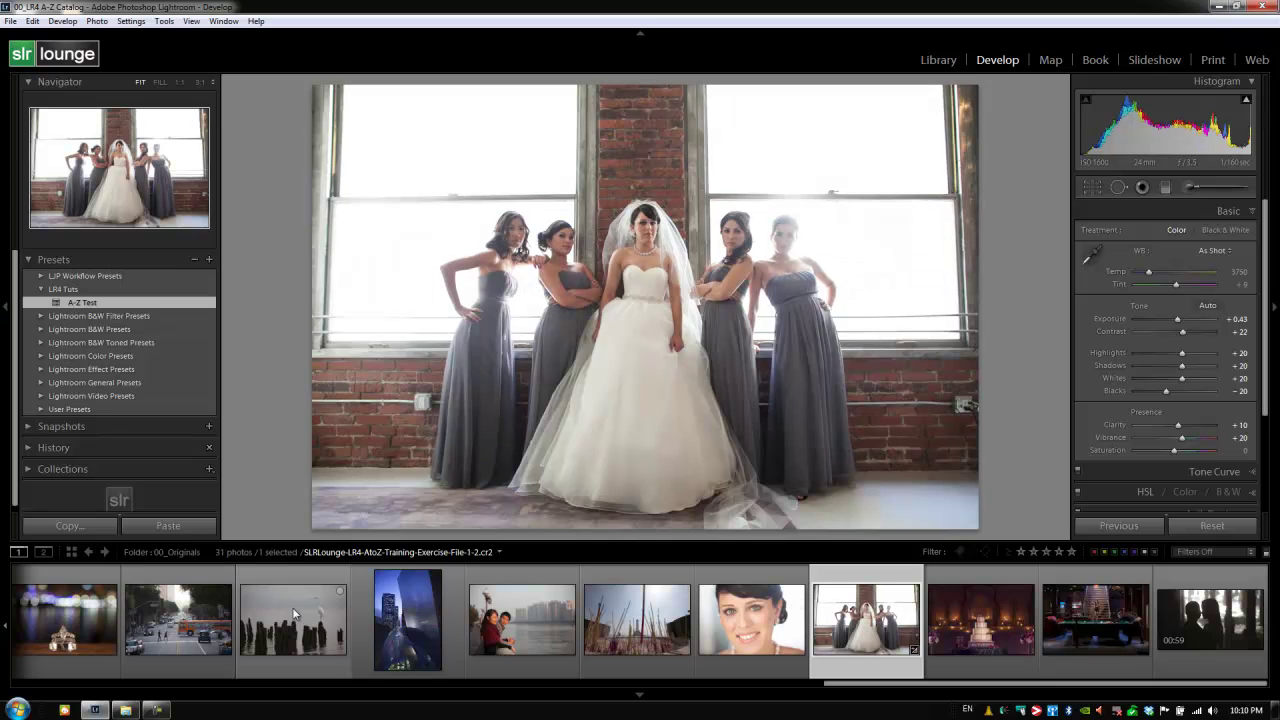
- Try A-Z Test on the incense photo, undo it, and return to the bridal-party photo
{"action": "left_click", "coordinate": [660, 643]}
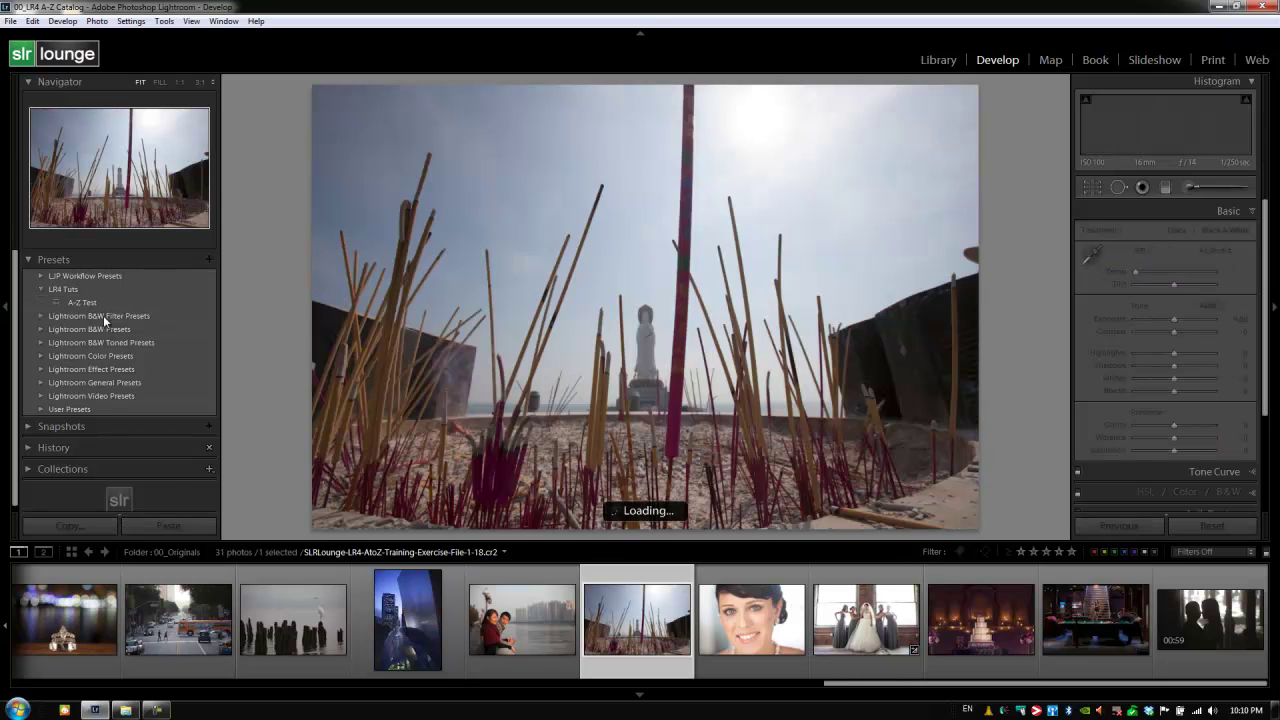
{"action": "left_click", "coordinate": [89, 300]}
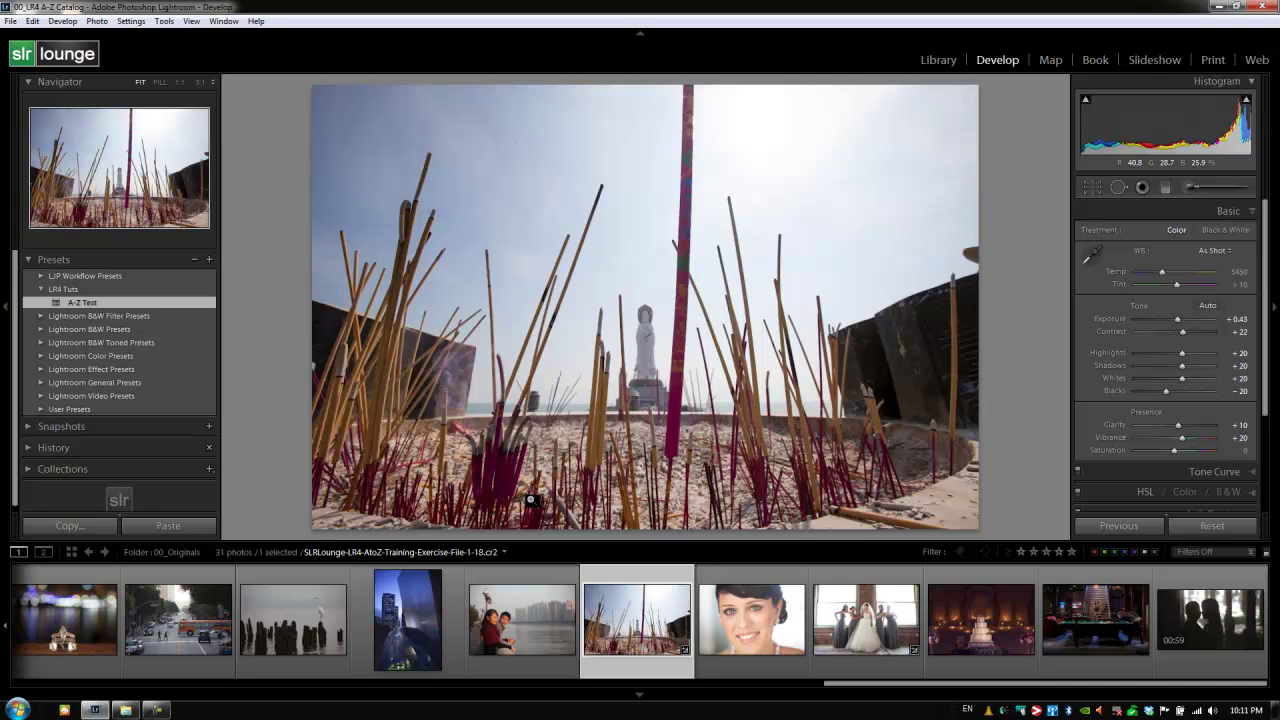
{"action": "key", "text": "ctrl+z"}
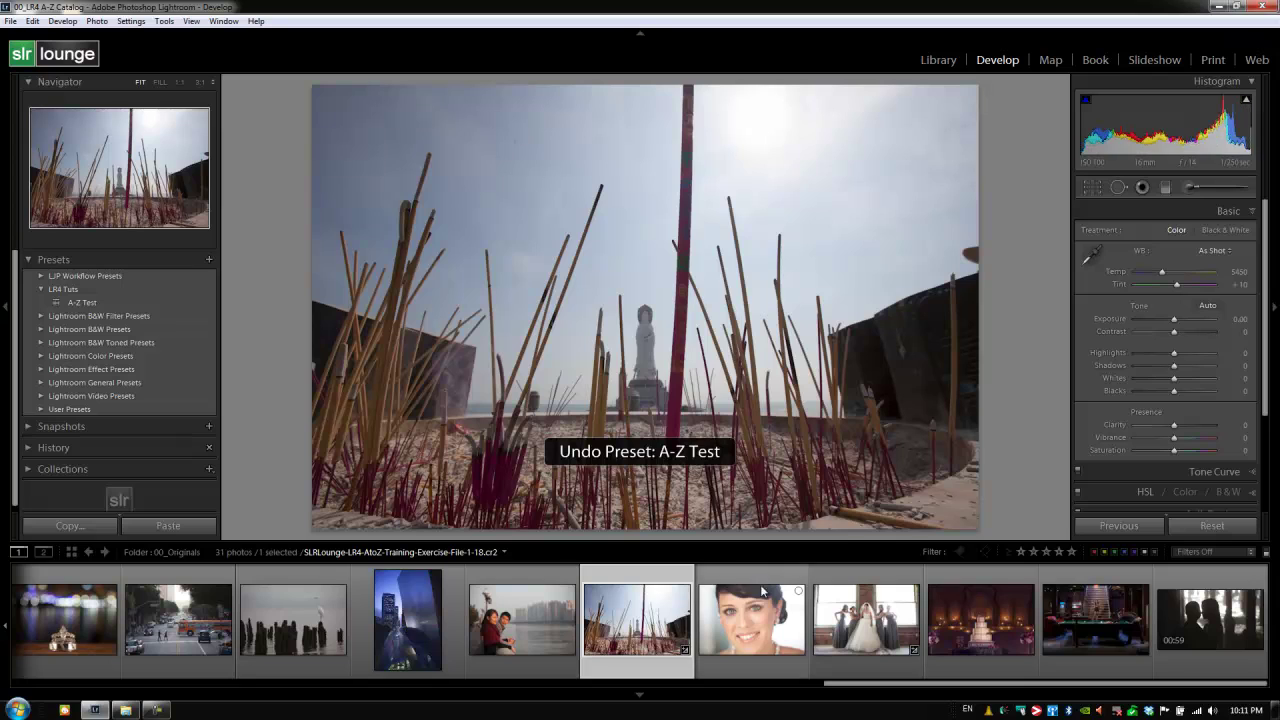
{"action": "left_click", "coordinate": [866, 641]}
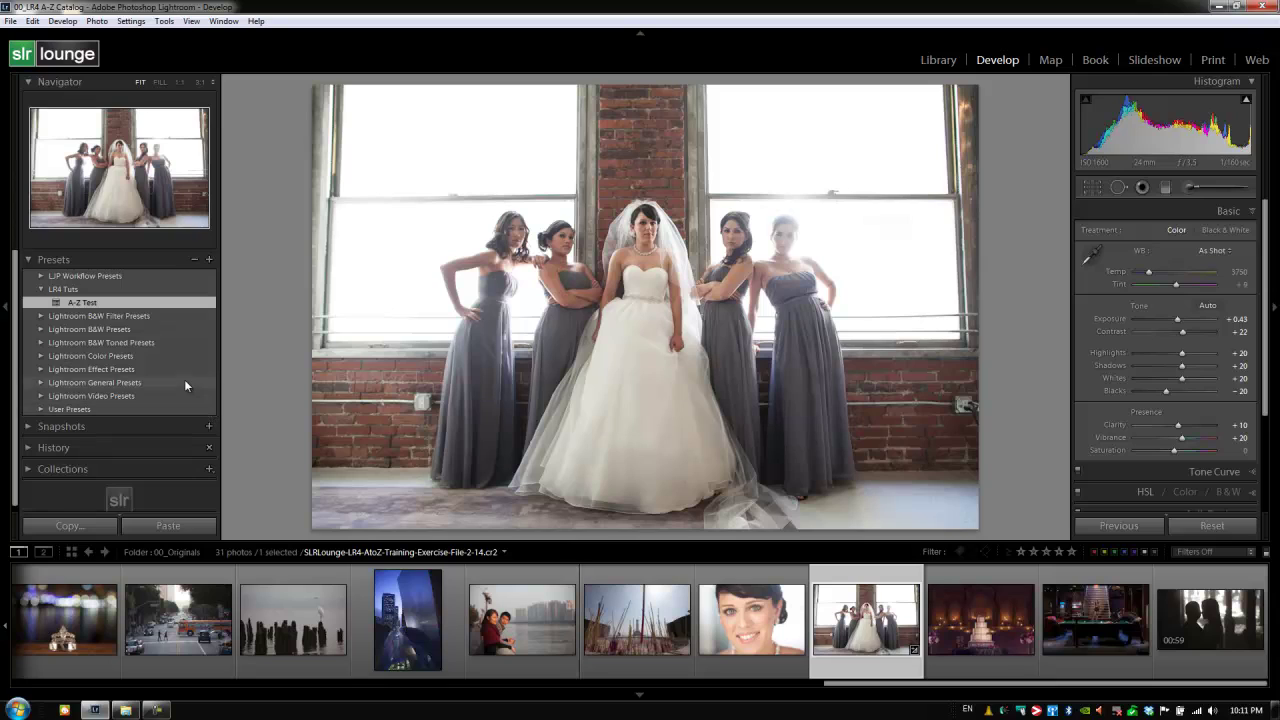
- Delete the A-Z Test preset, undo the deletion, and bring up its context menu
{"action": "left_click", "coordinate": [196, 260]}
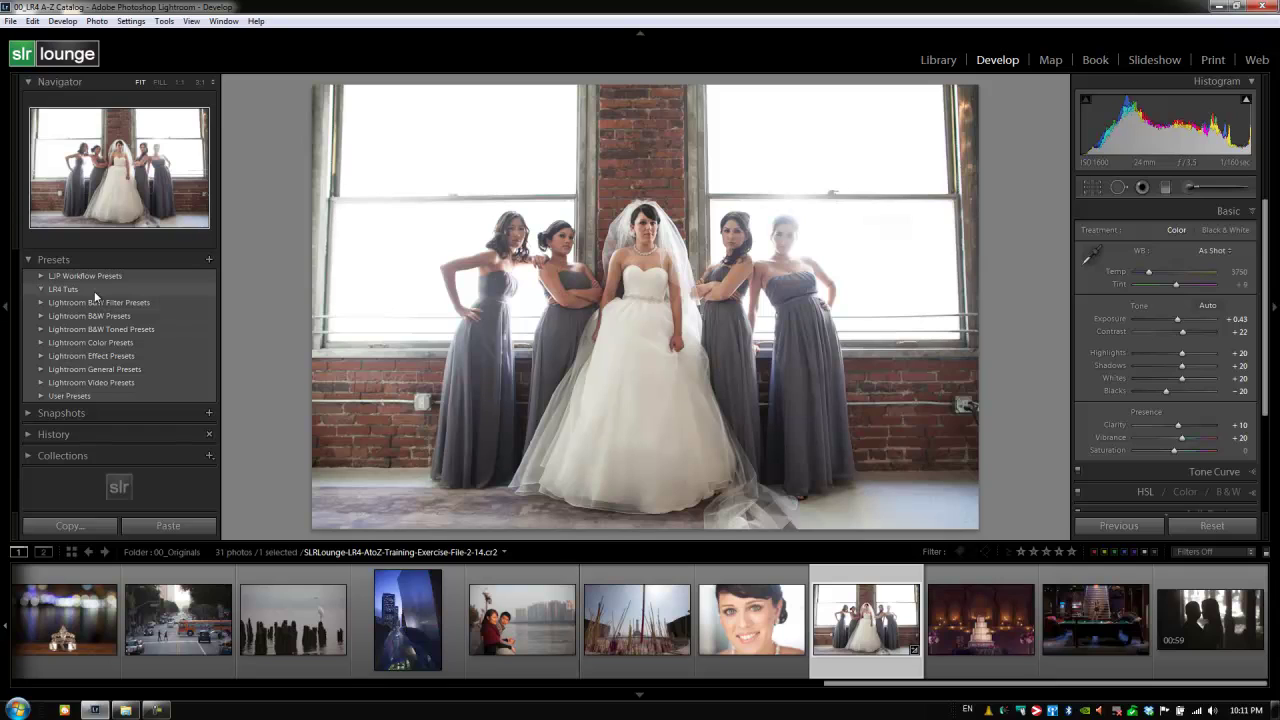
{"action": "key", "text": "ctrl+z"}
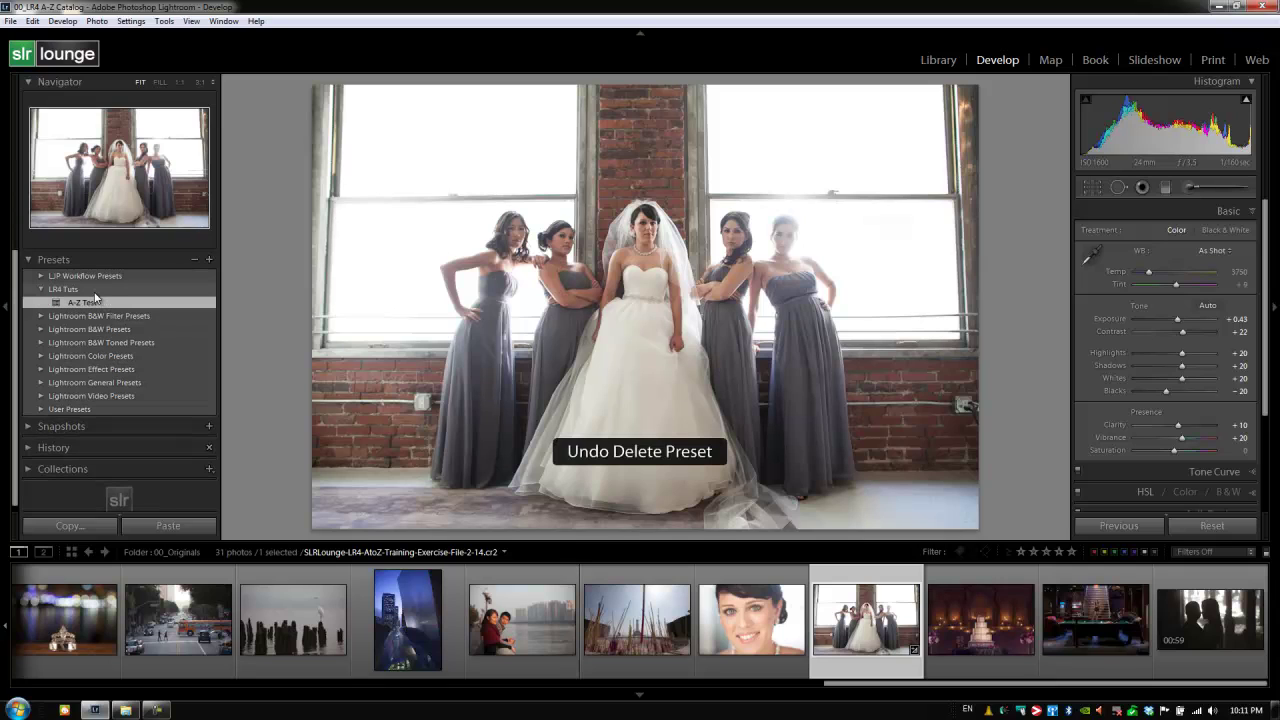
{"action": "right_click", "coordinate": [97, 304]}
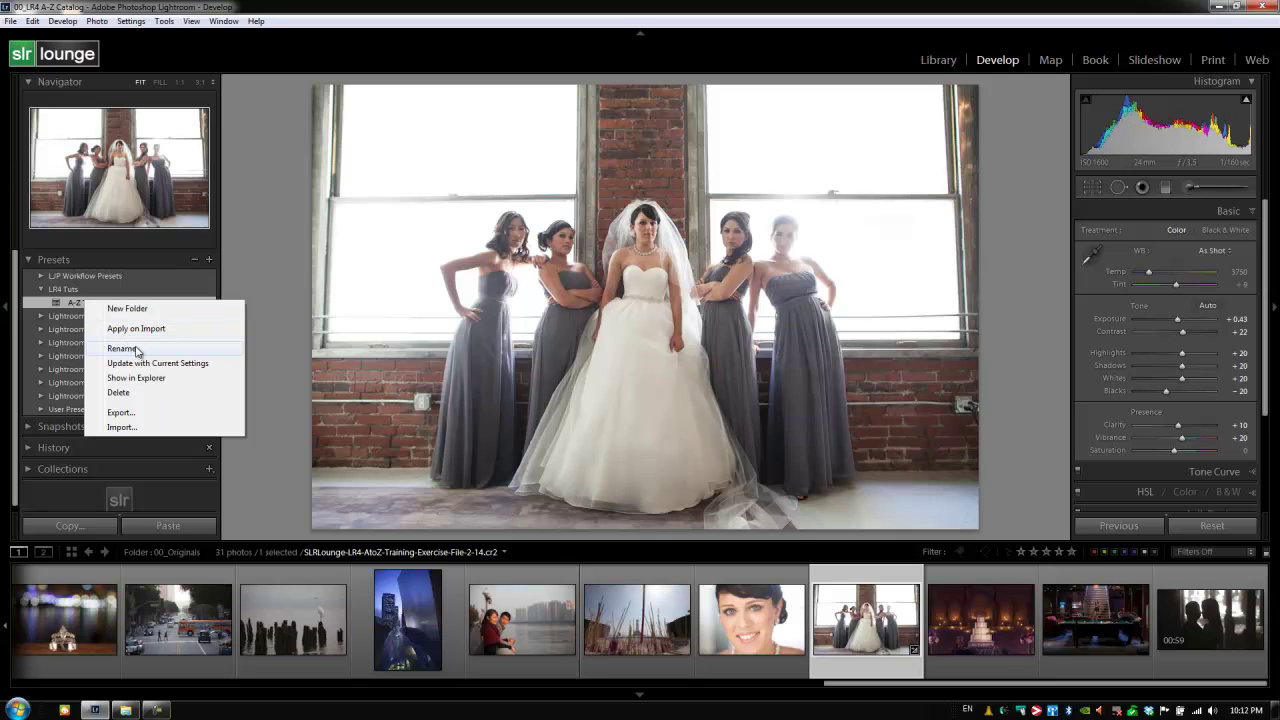
- Rename the preset by replacing 'Test' with 'Number 2', giving 'A-Z Number 2'
{"action": "left_click", "coordinate": [137, 349]}
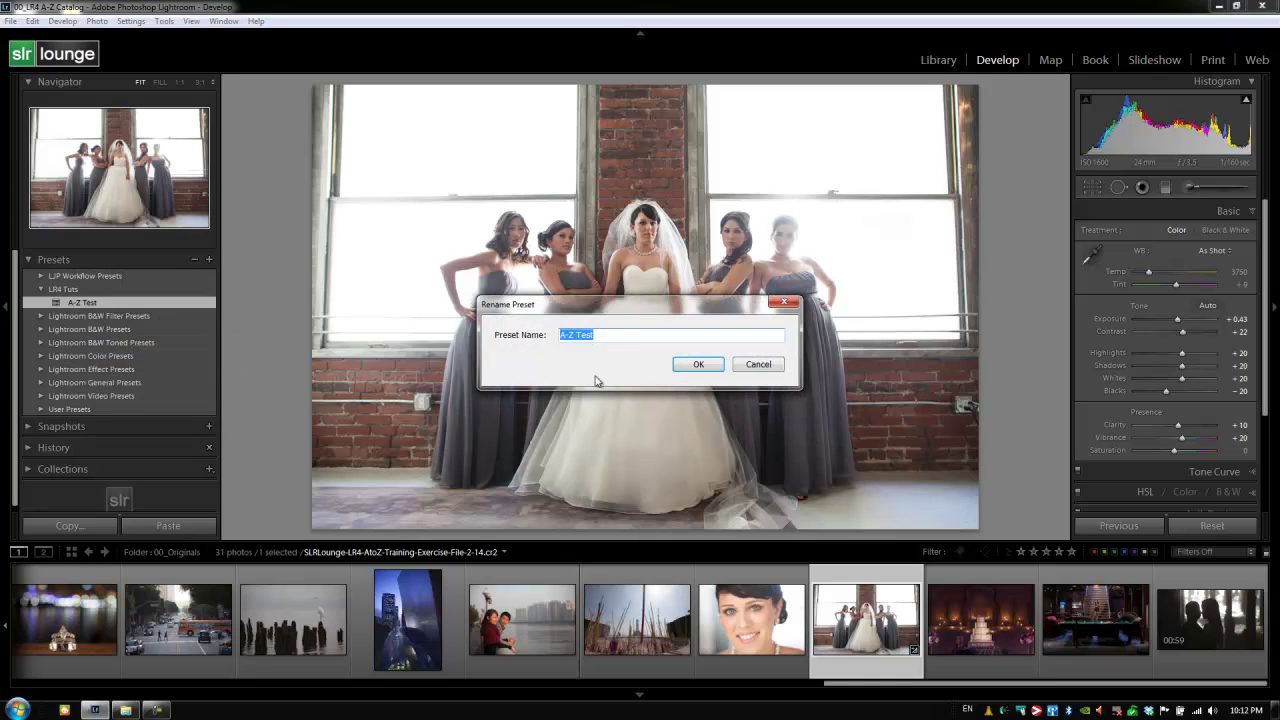
{"action": "double_click", "coordinate": [583, 336]}
{"action": "type", "text": "Number 2"}
{"action": "left_click", "coordinate": [698, 364]}
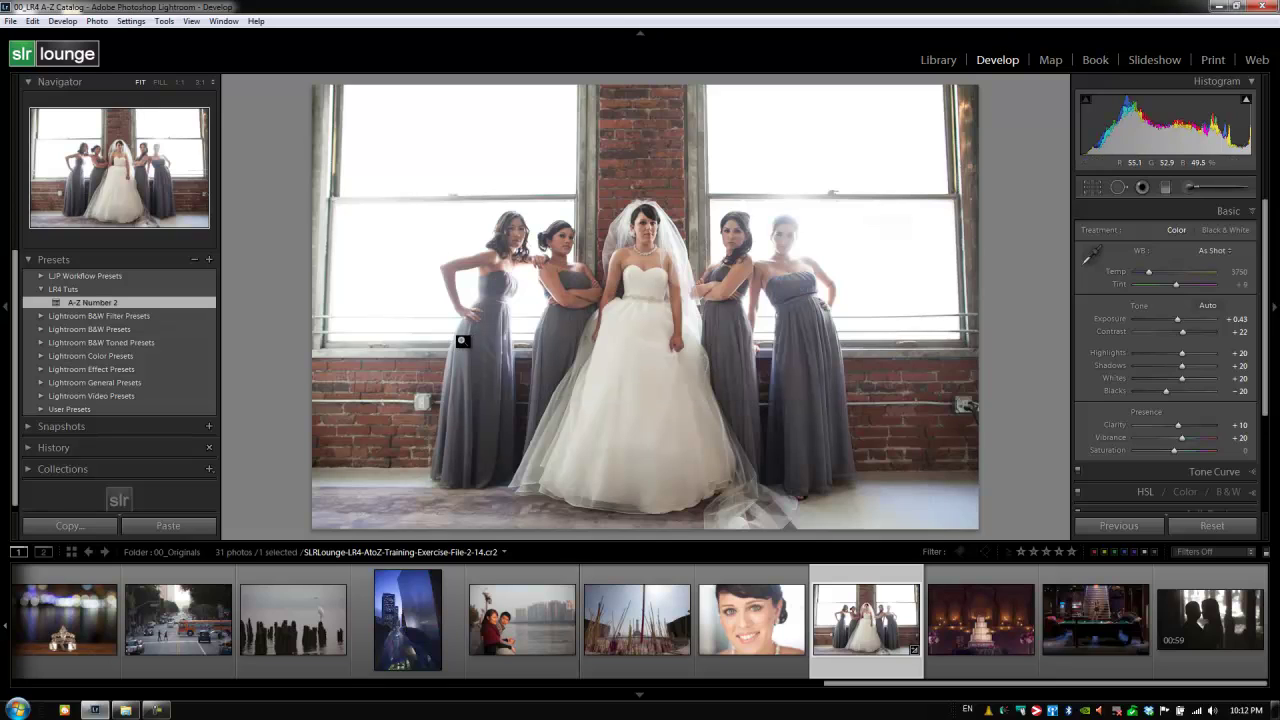
{"action": "right_click", "coordinate": [97, 305]}
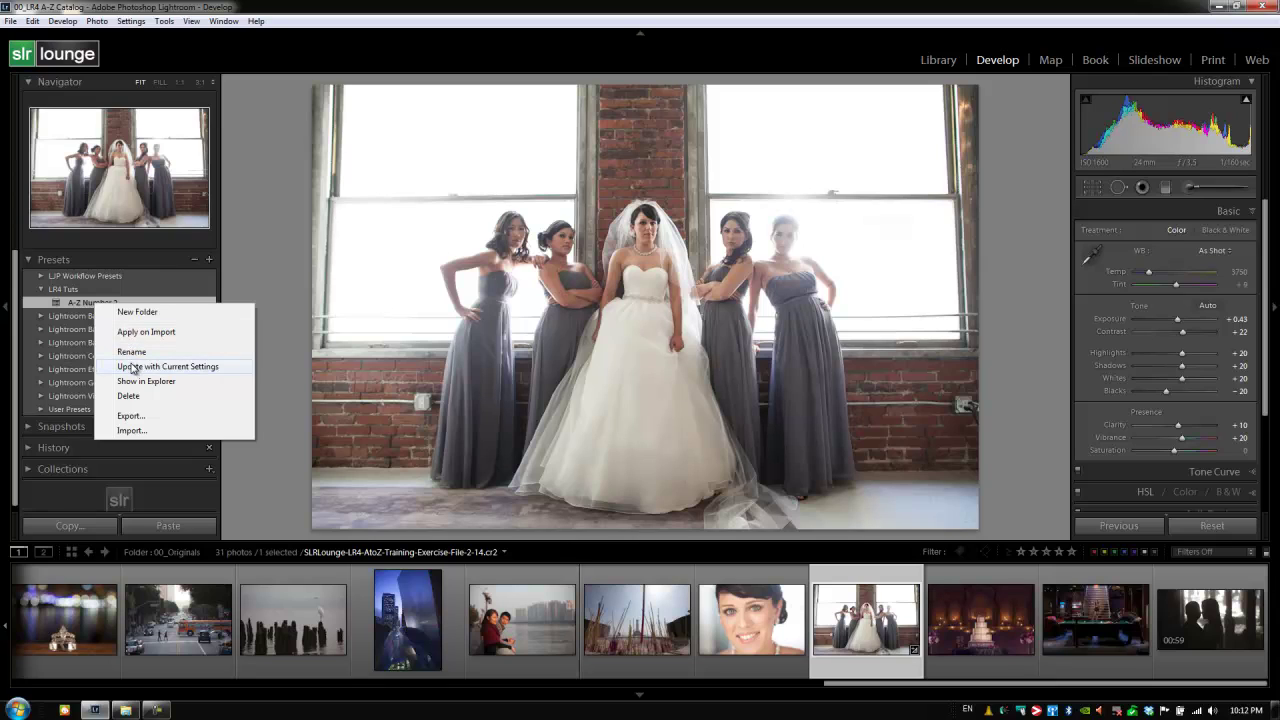
- Lower Exposure to -0.26, then cancel updating A-Z Number 2 with current settings
{"action": "left_click", "coordinate": [423, 16]}
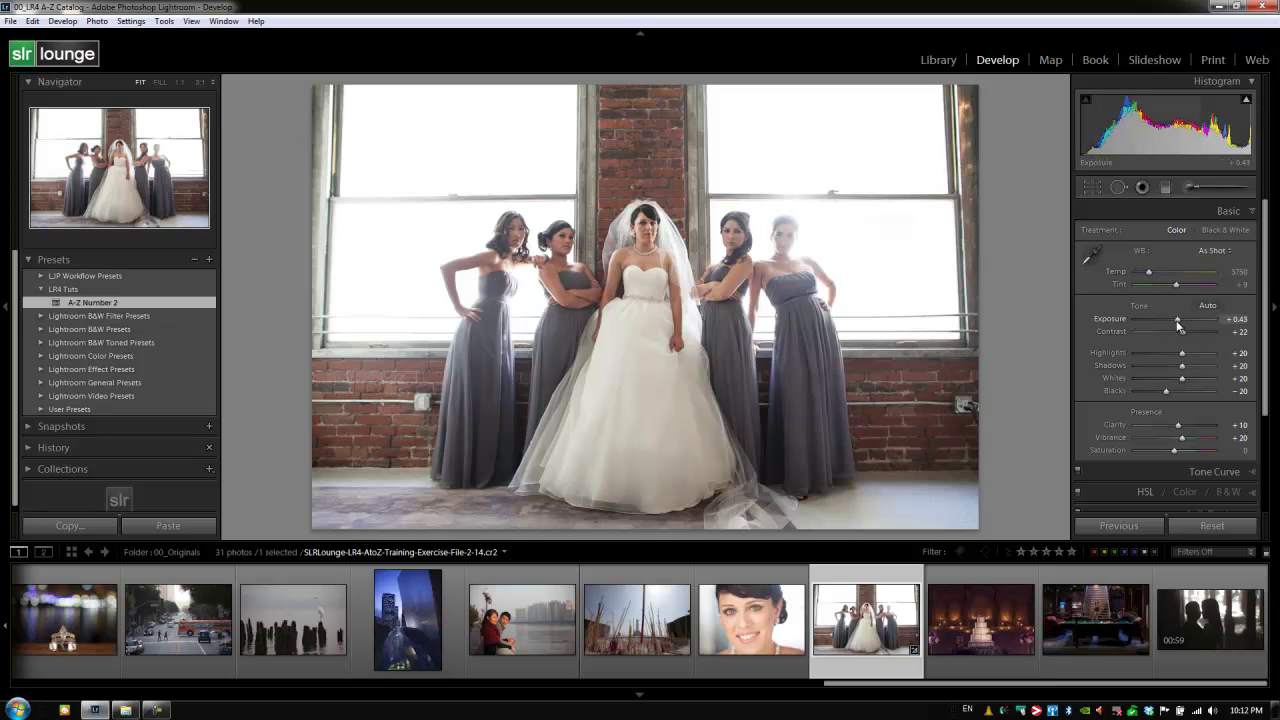
{"action": "left_click_drag", "start_coordinate": [1176, 320], "coordinate": [1175, 365]}
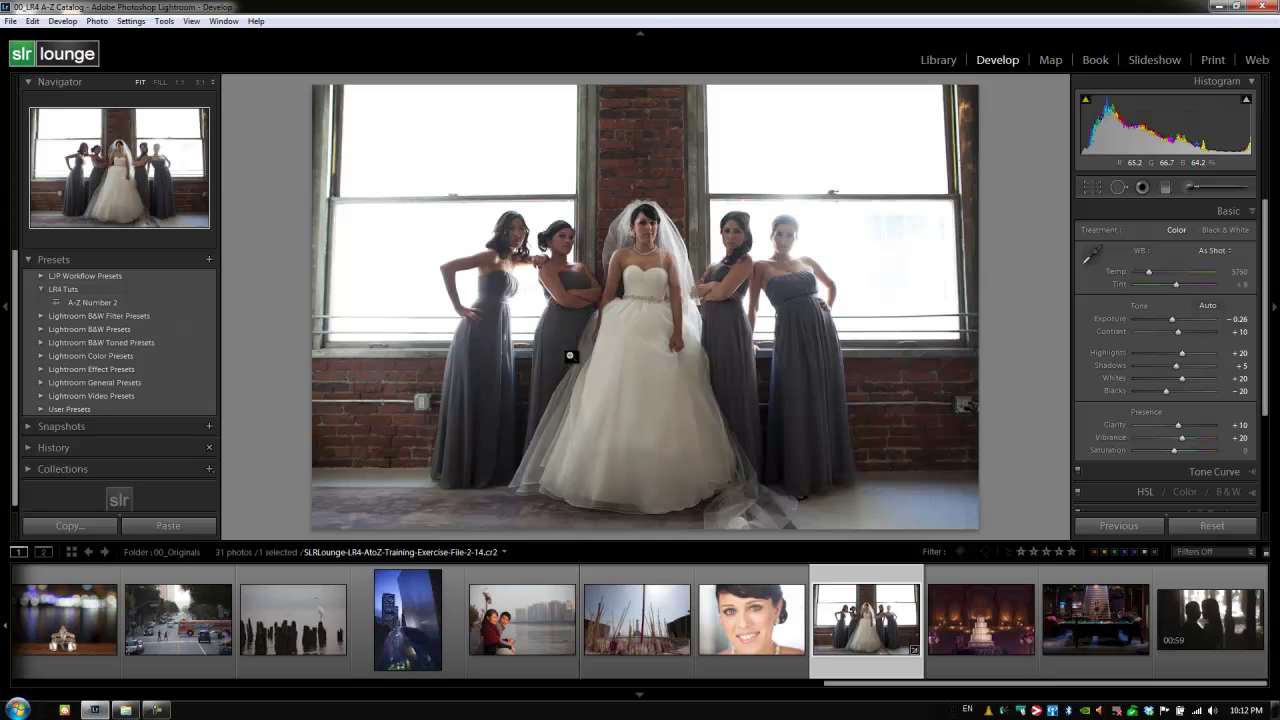
{"action": "right_click", "coordinate": [86, 303]}
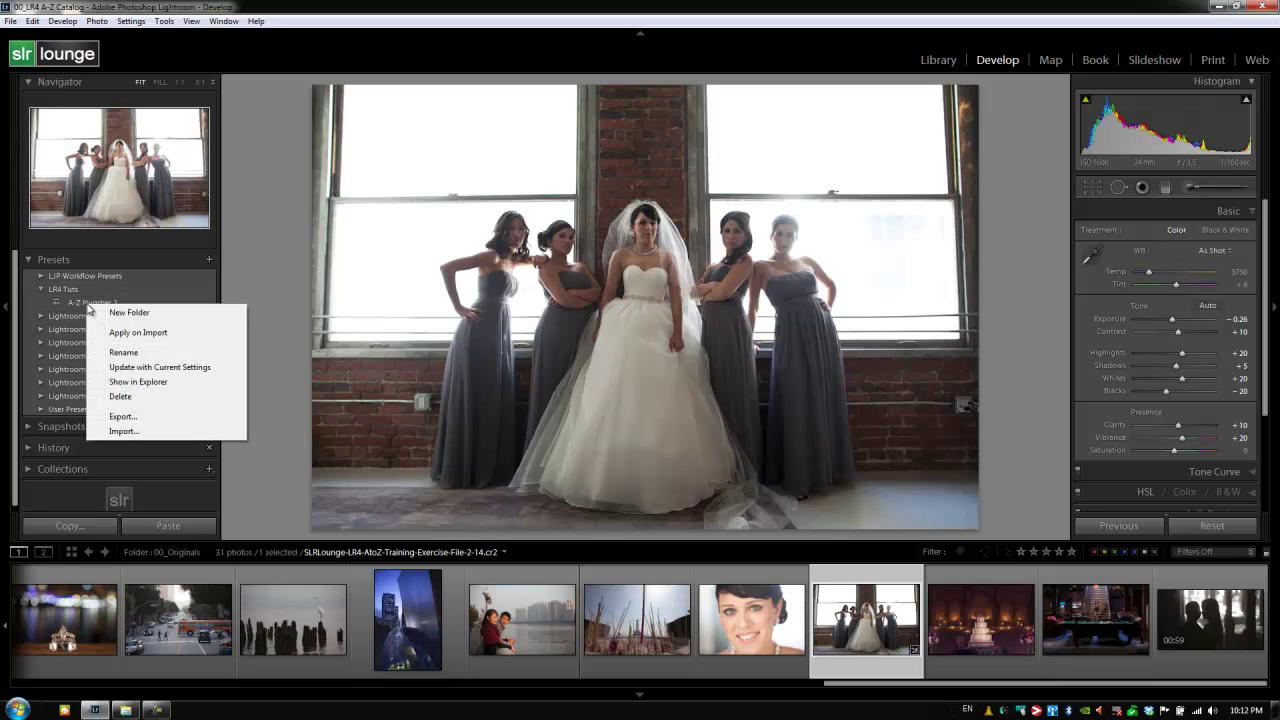
{"action": "left_click", "coordinate": [205, 369]}
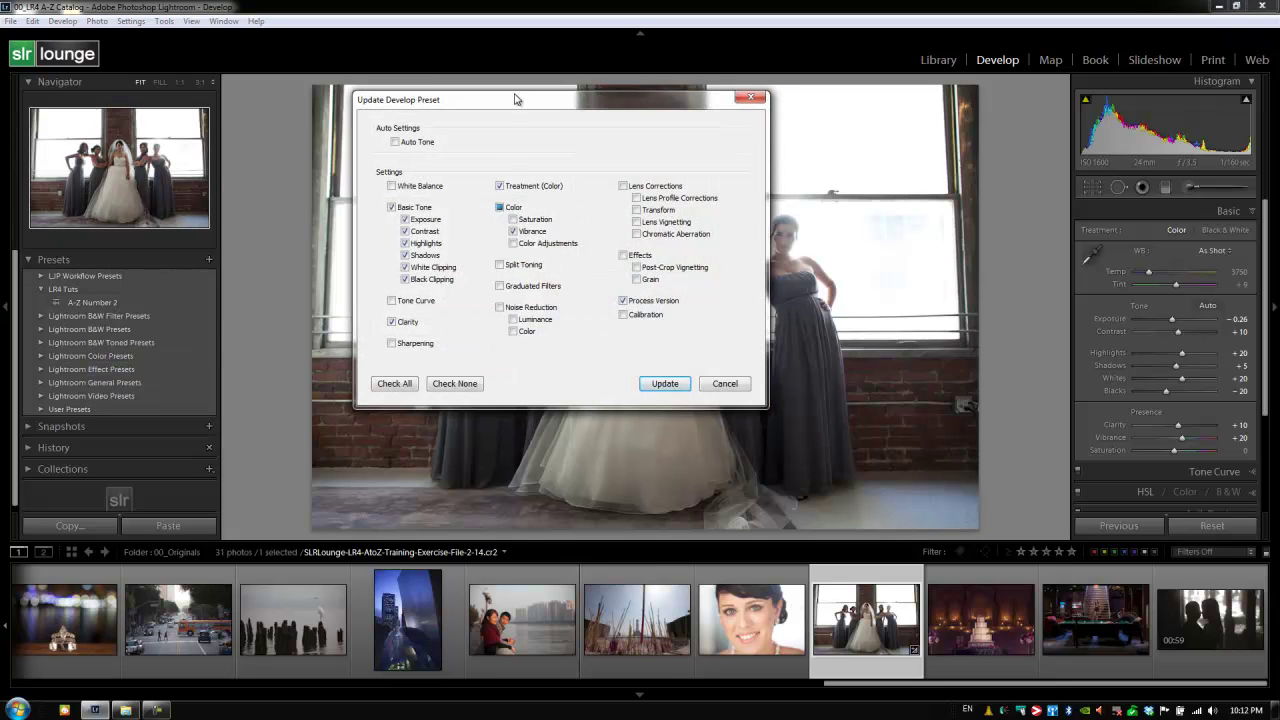
{"action": "left_click_drag", "start_coordinate": [519, 94], "coordinate": [541, 198]}
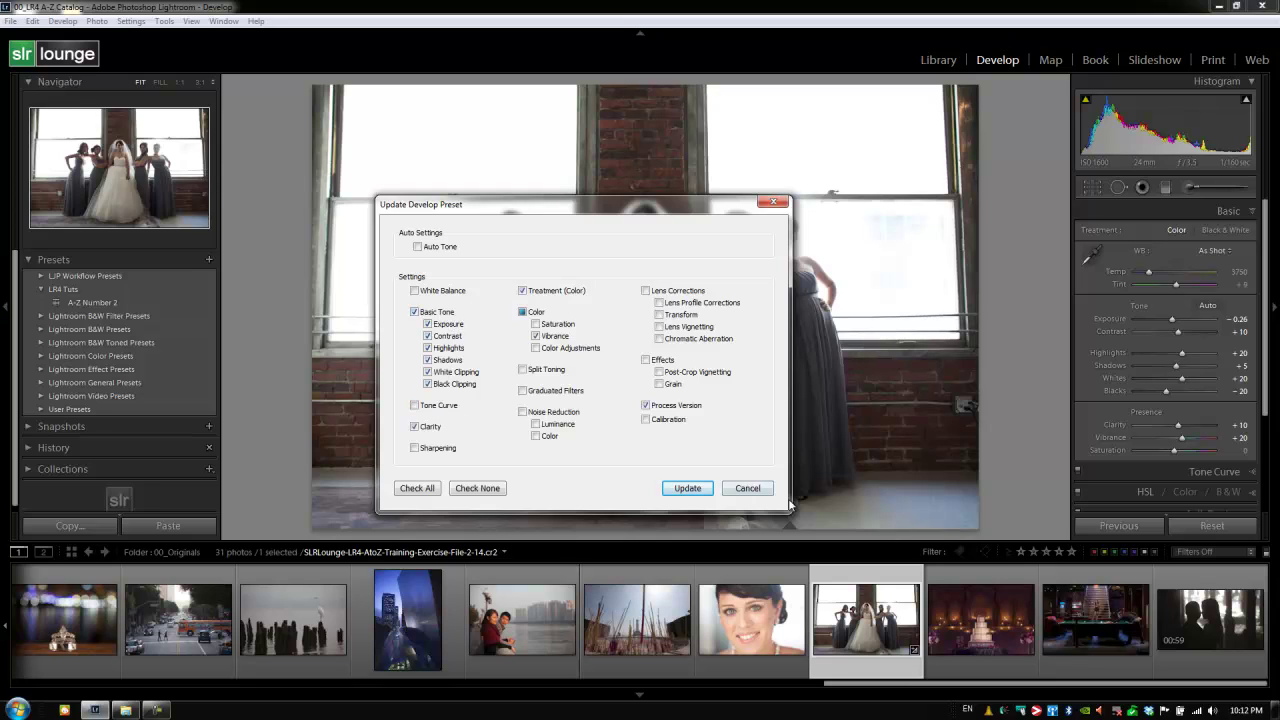
{"action": "left_click", "coordinate": [748, 488]}
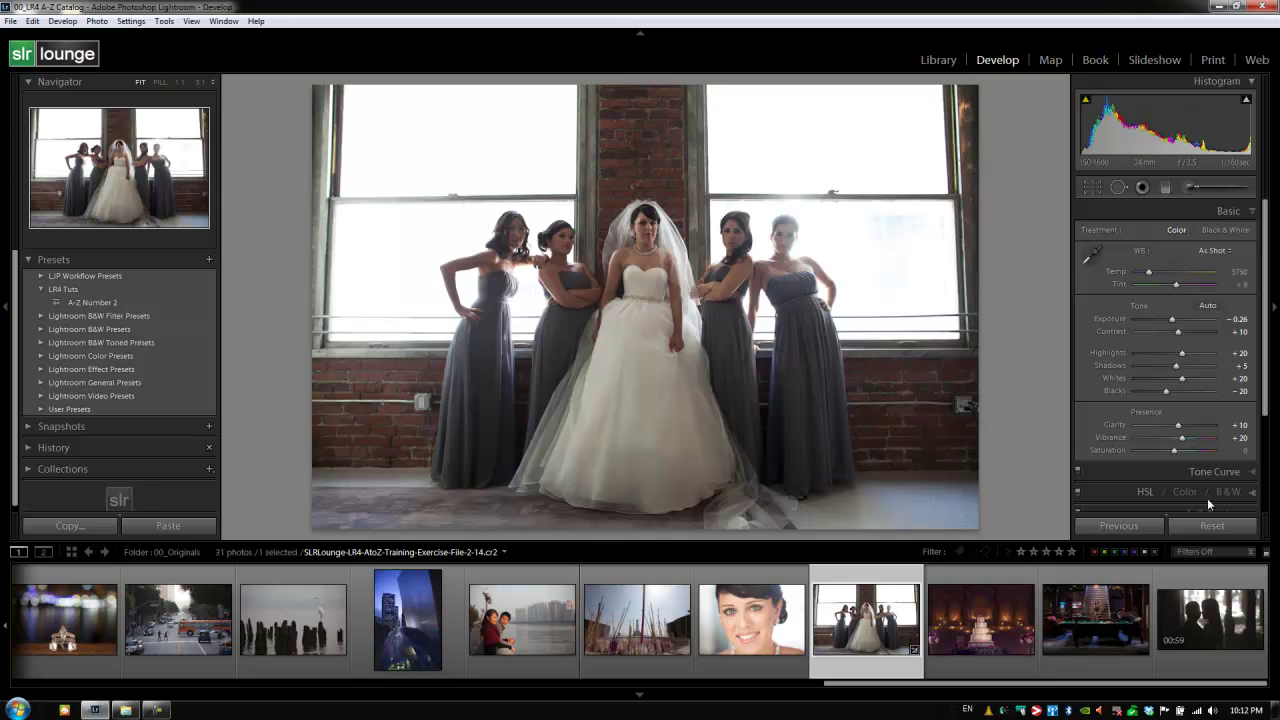
- Apply A-Z Number 2, reveal its .lrtemplate file in Explorer, browse up to Develop Presets, then close
{"action": "left_click", "coordinate": [170, 302]}
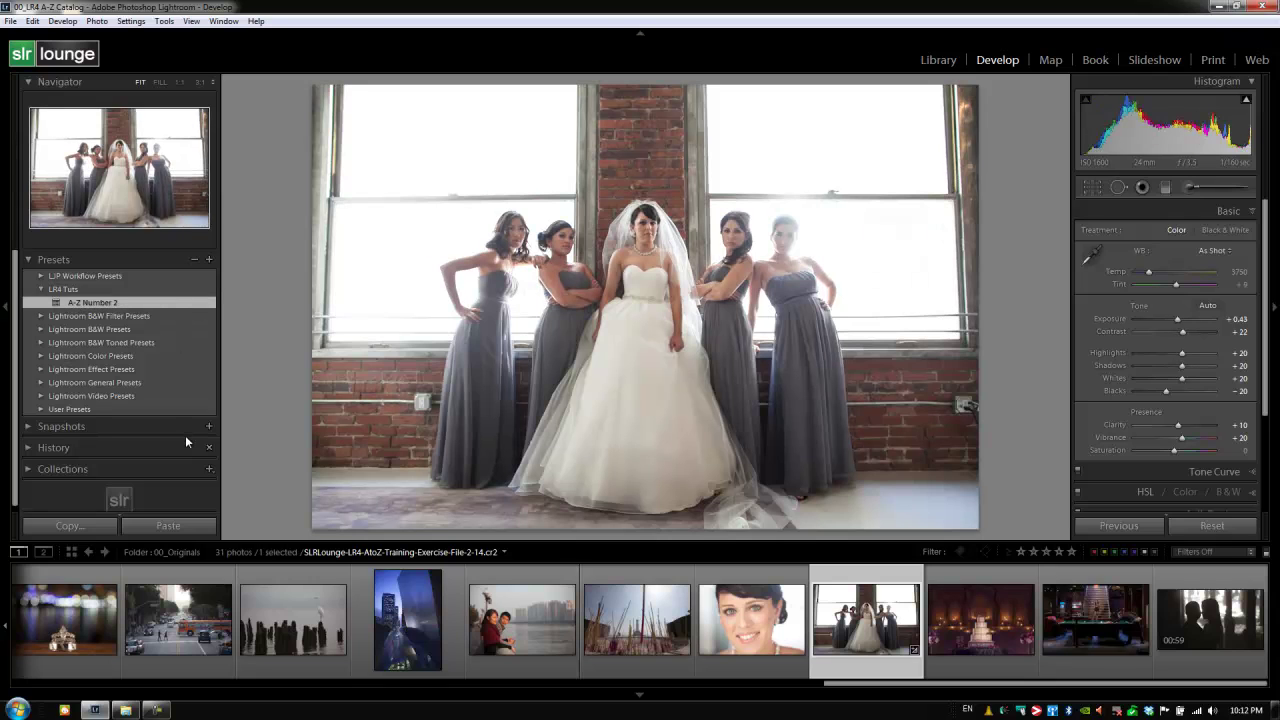
{"action": "right_click", "coordinate": [110, 304]}
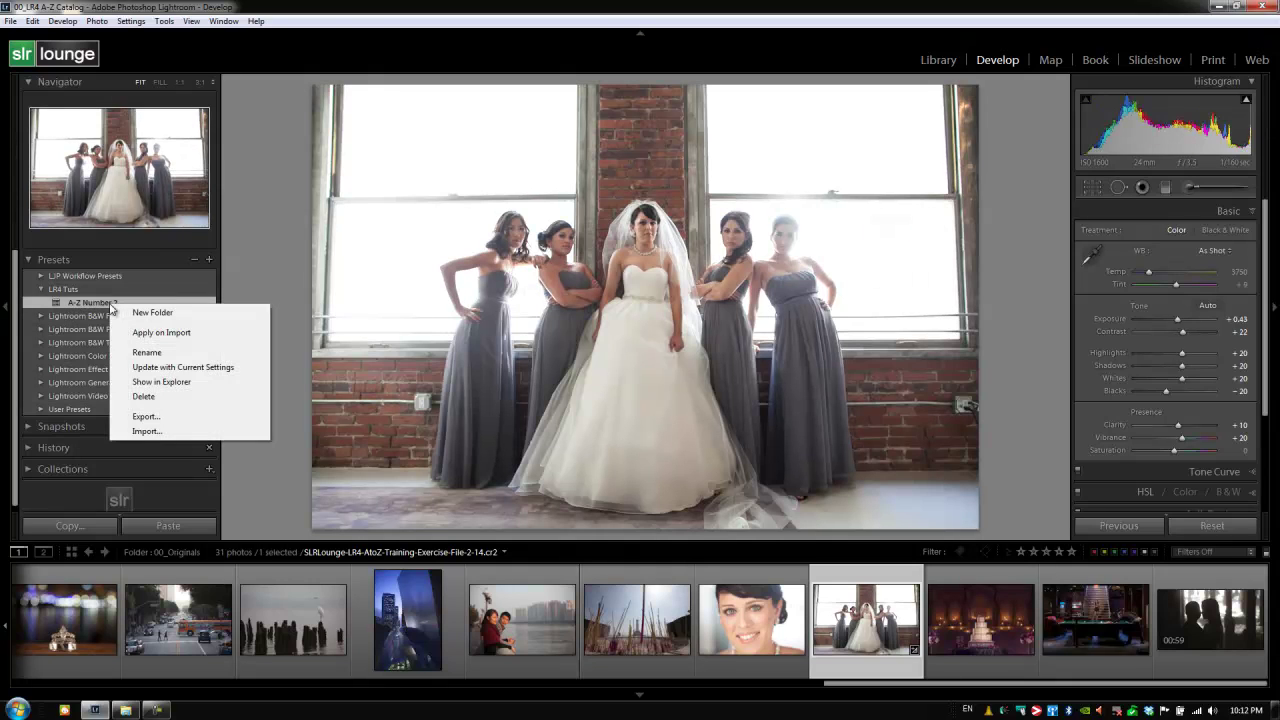
{"action": "left_click", "coordinate": [154, 384]}
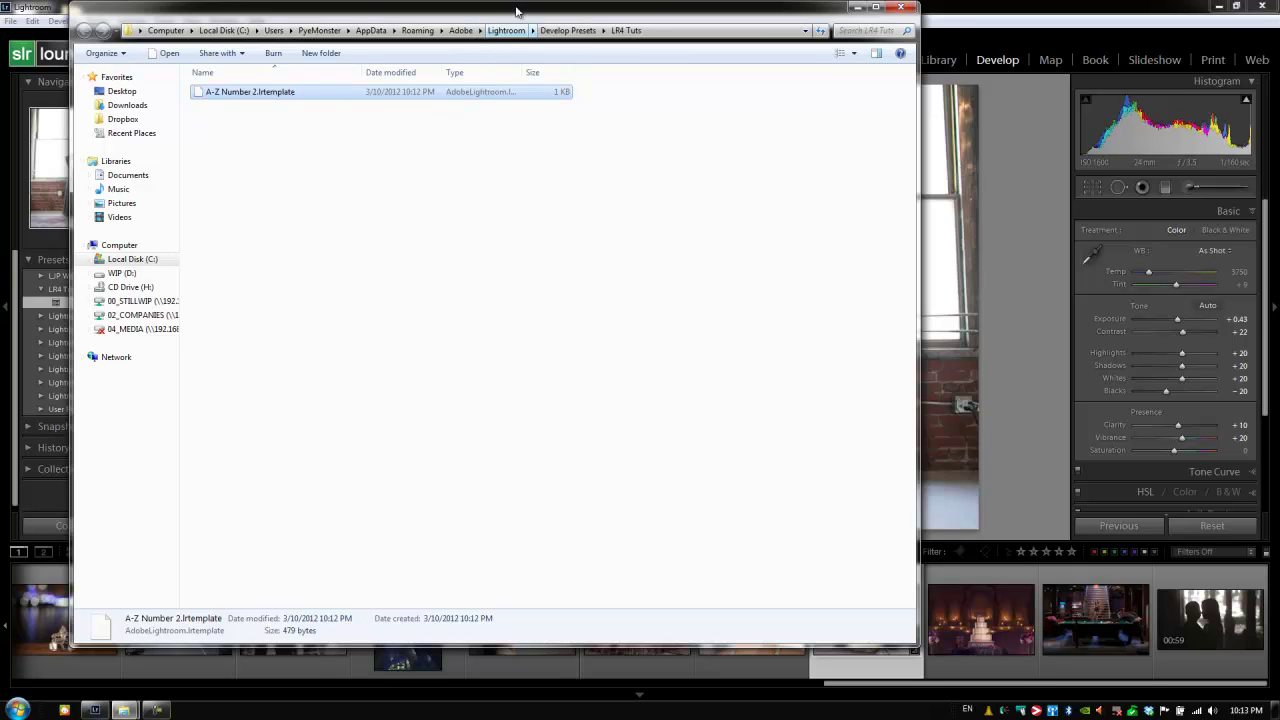
{"action": "left_click_drag", "start_coordinate": [521, 10], "coordinate": [730, 77]}
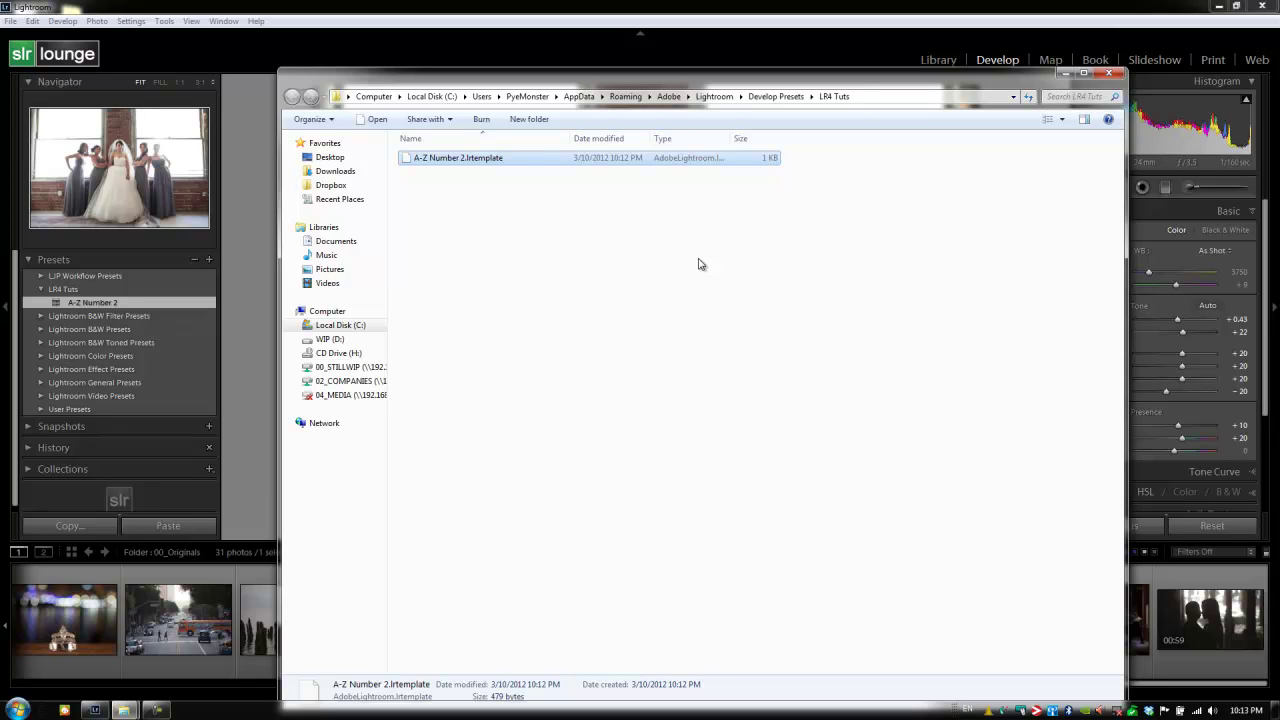
{"action": "left_click", "coordinate": [780, 96]}
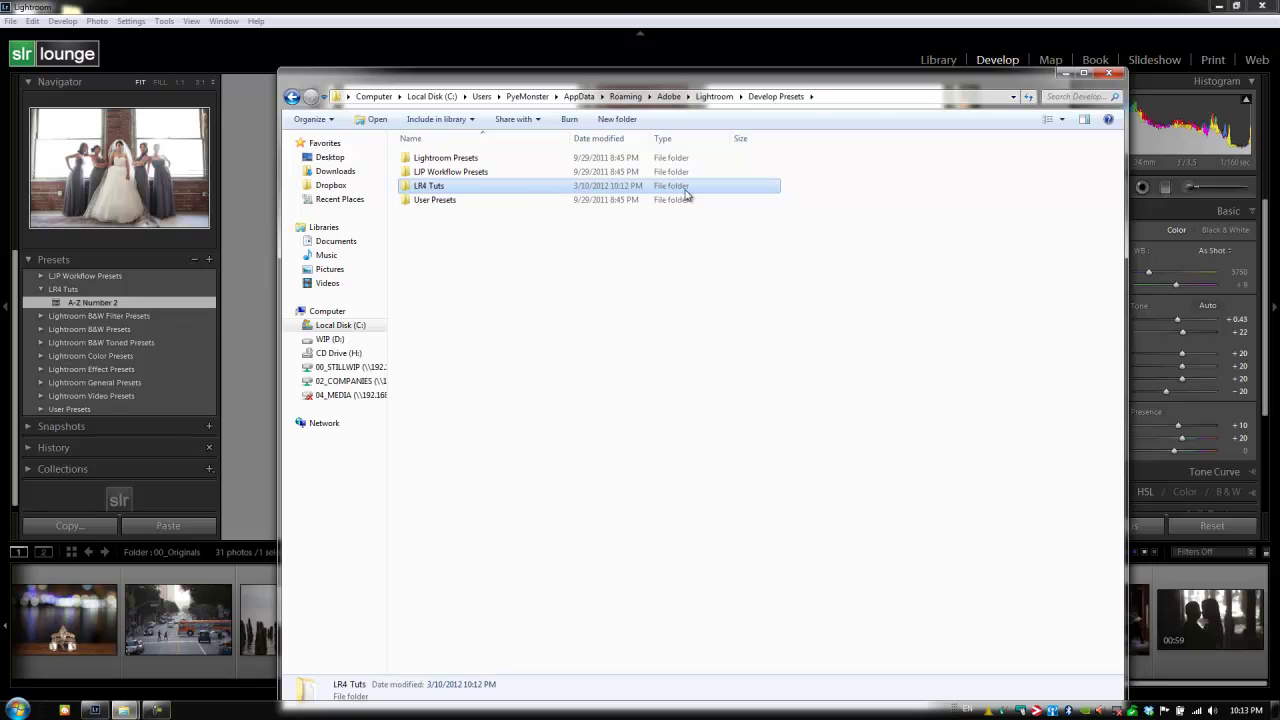
{"action": "left_click", "coordinate": [1108, 77]}
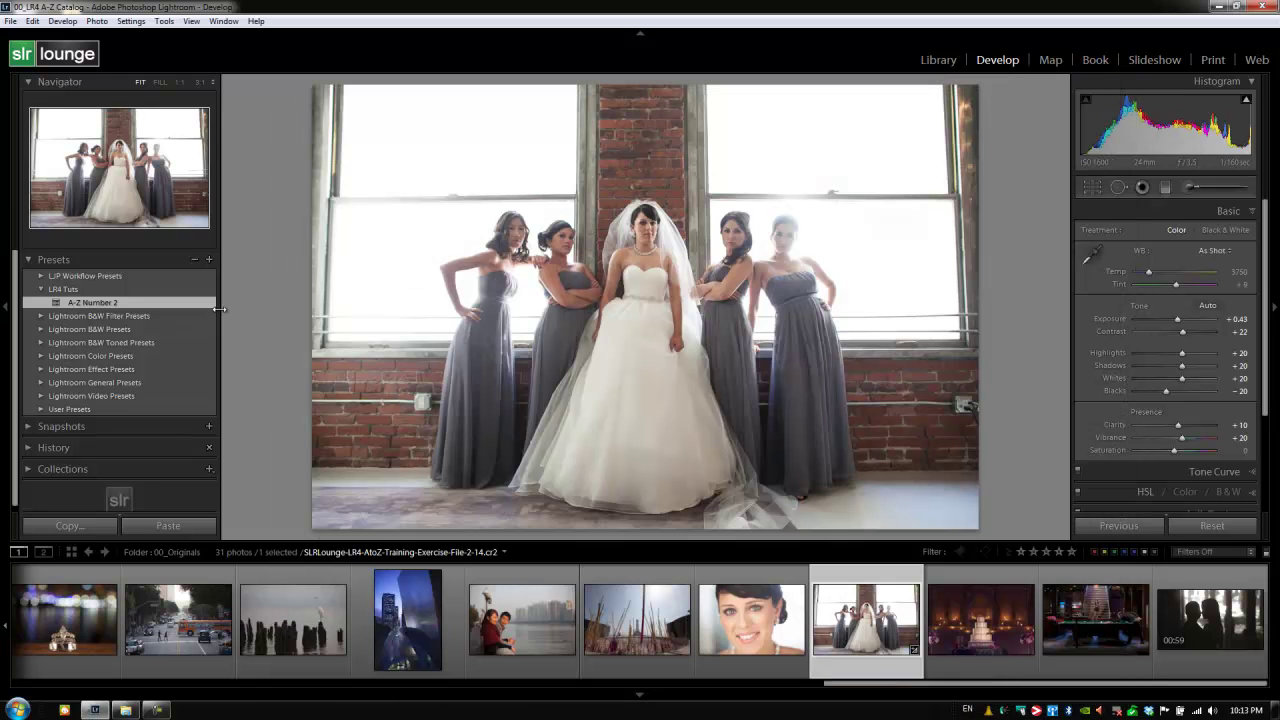
- Export the A-Z Number 2 preset, saving it as 'sdf' on the Desktop
{"action": "right_click", "coordinate": [92, 306]}
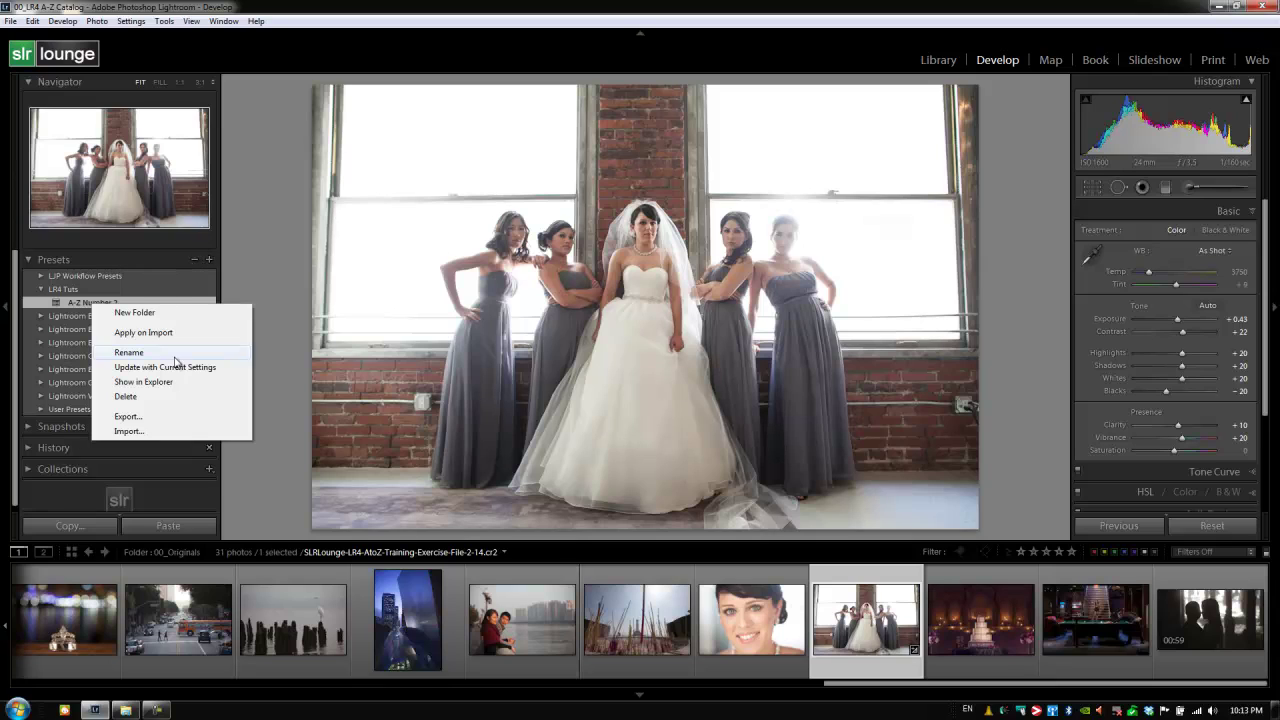
{"action": "right_click", "coordinate": [77, 302]}
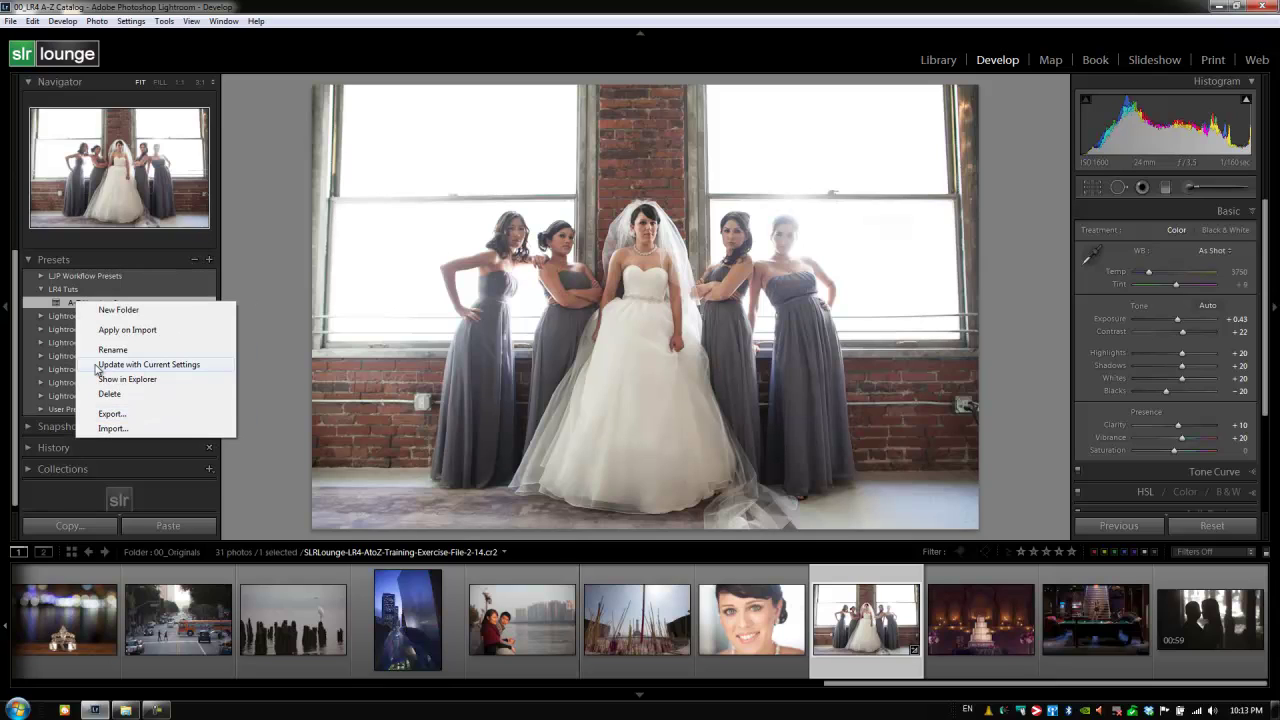
{"action": "left_click", "coordinate": [115, 416]}
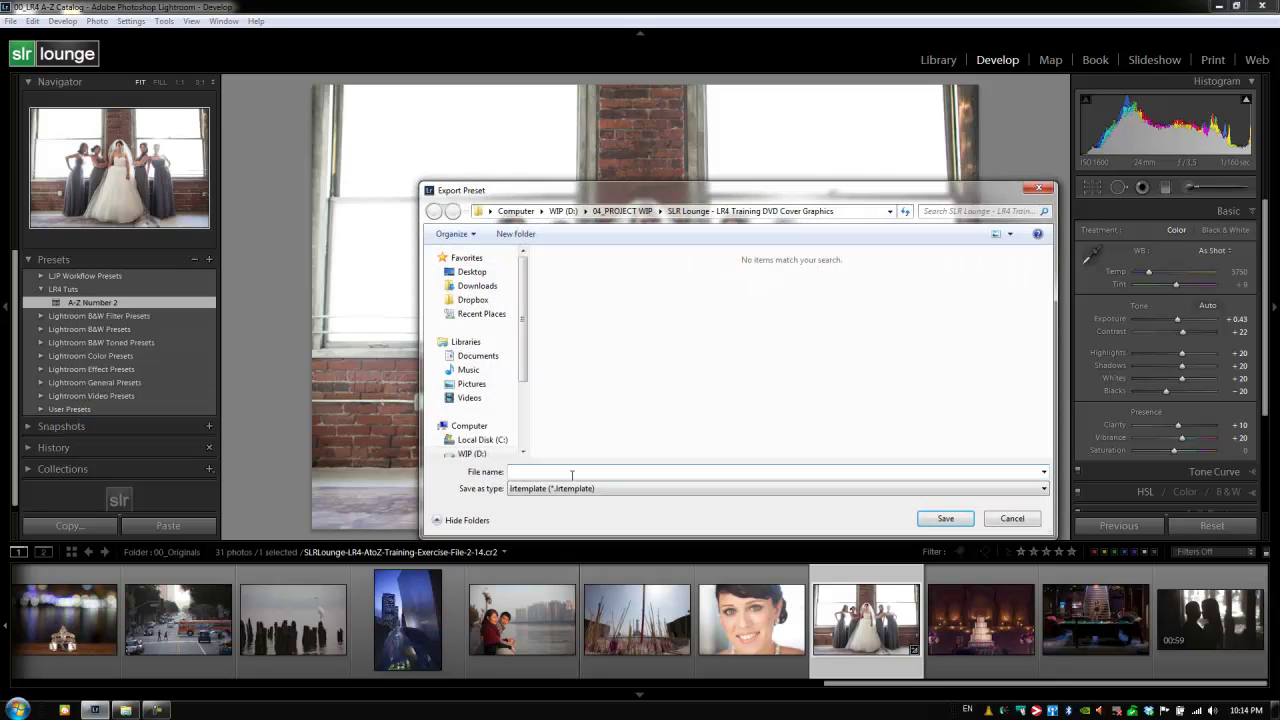
{"action": "left_click", "coordinate": [473, 272]}
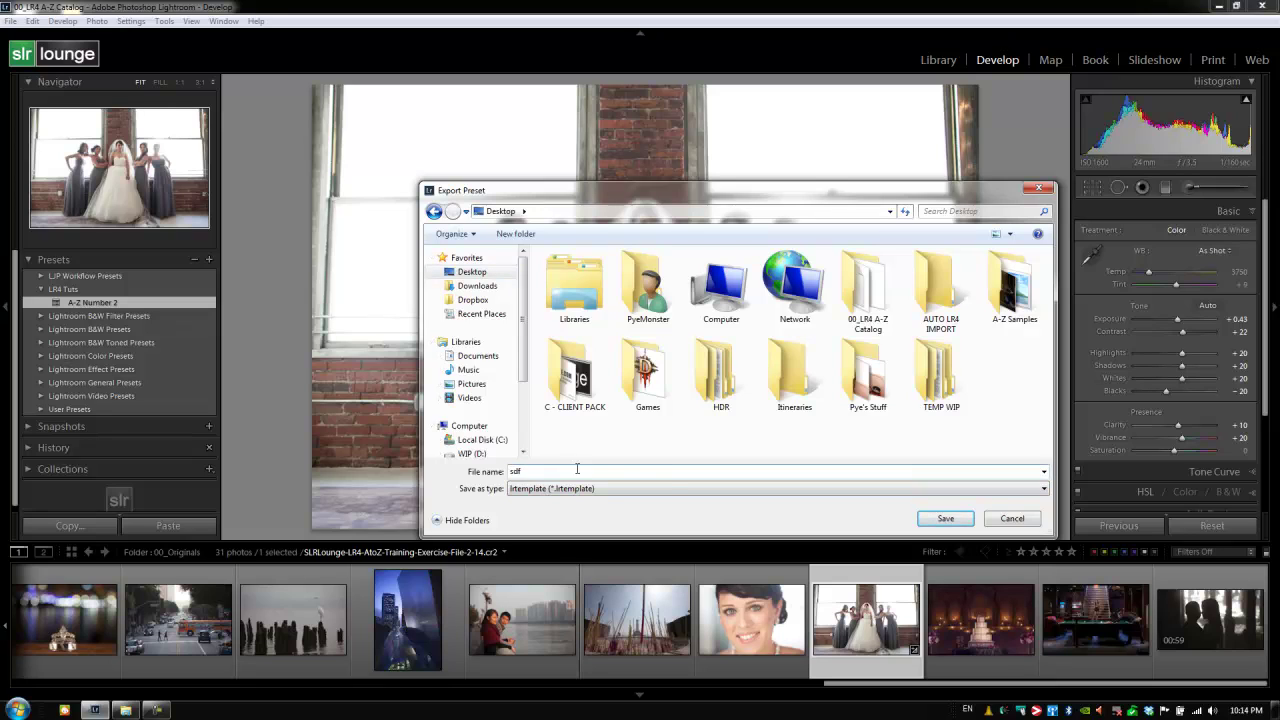
{"action": "left_click", "coordinate": [930, 518]}
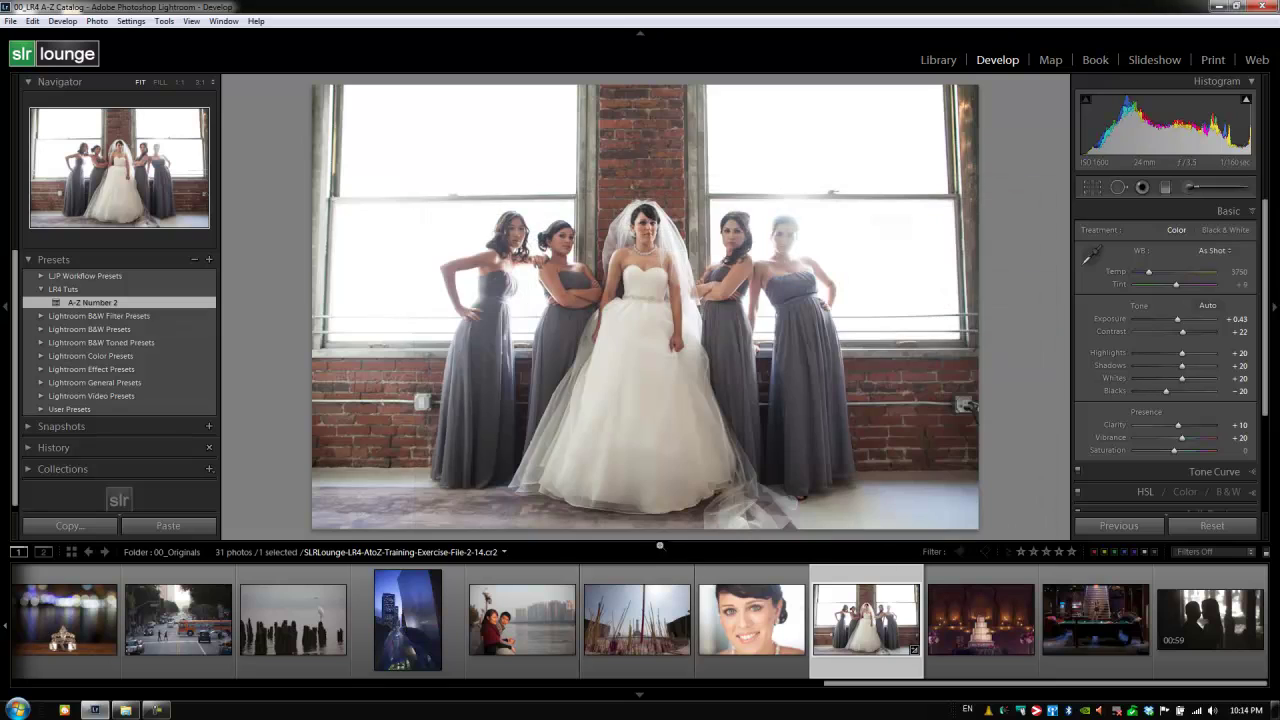
- Import sdf.lrtemplate from the Desktop into the LR4 Tuts preset folder
{"action": "right_click", "coordinate": [112, 308]}
{"action": "left_click", "coordinate": [148, 436]}
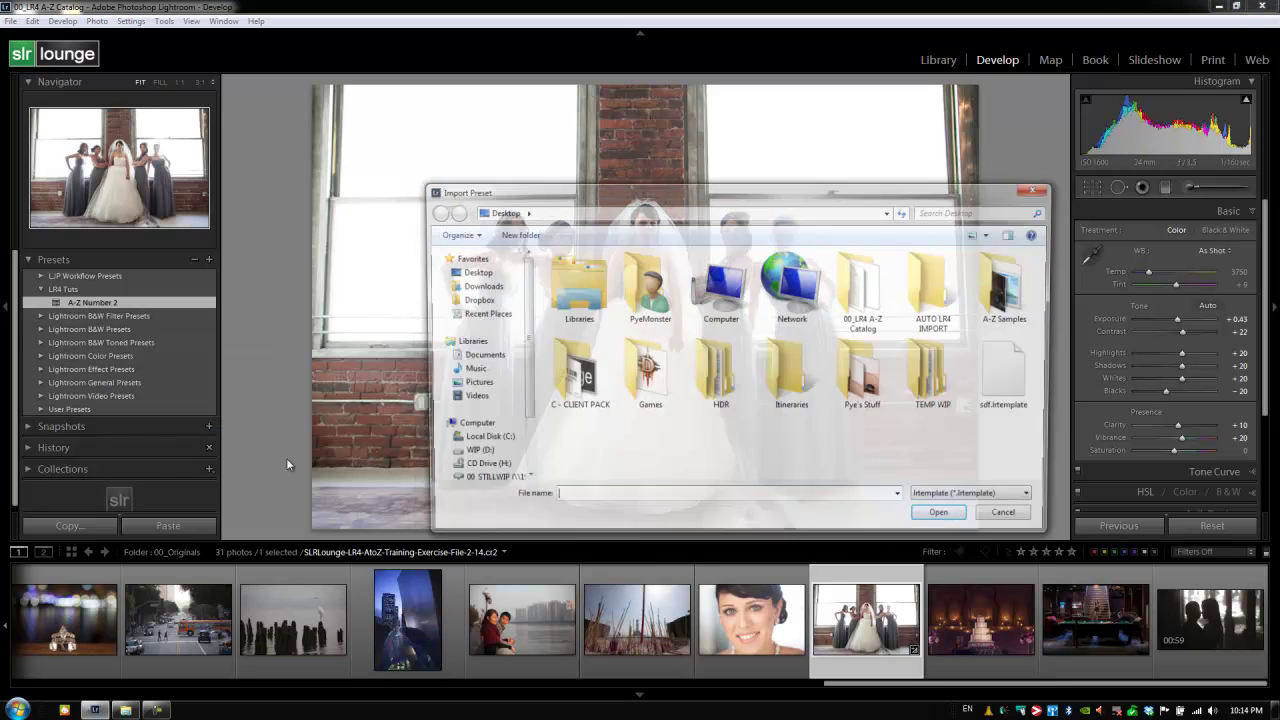
{"action": "left_click", "coordinate": [1005, 382]}
{"action": "left_click", "coordinate": [945, 518]}
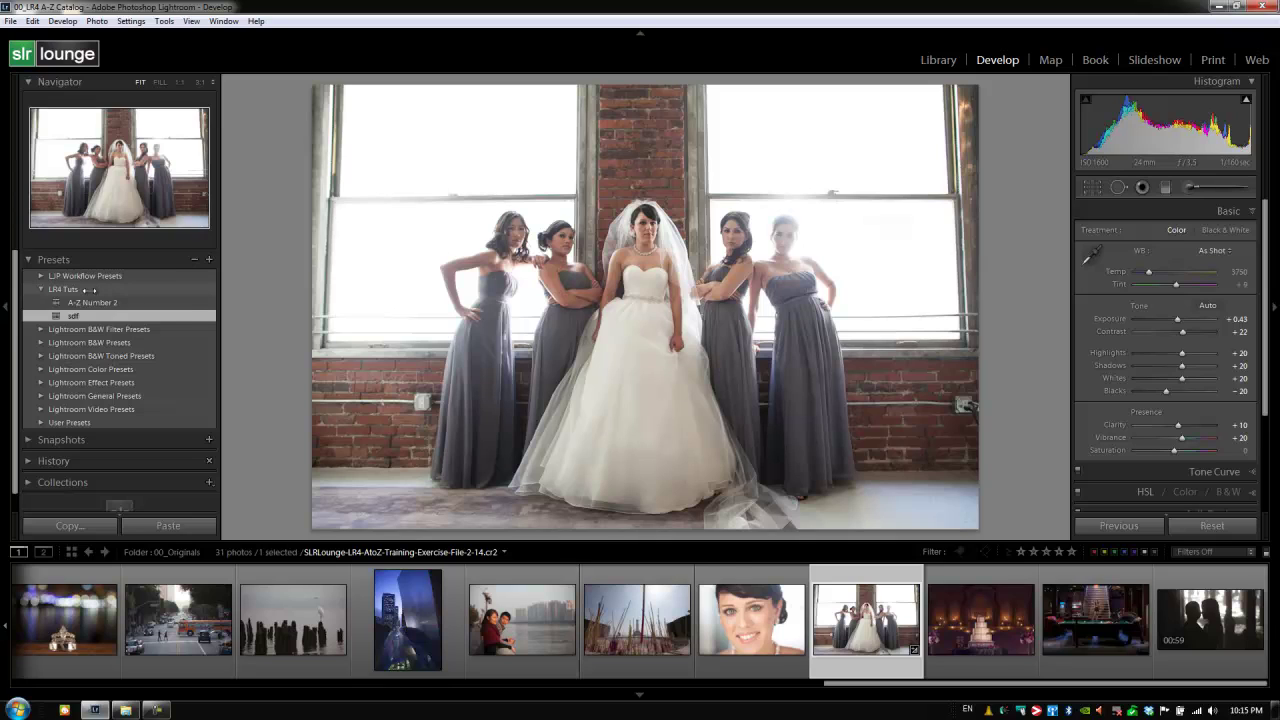
- Delete the LR4 Tuts folder, with its sdf and A-Z Number 2 presets, from the Presets panel
{"action": "right_click", "coordinate": [88, 289]}
{"action": "left_click", "coordinate": [73, 317]}
{"action": "right_click", "coordinate": [74, 314]}
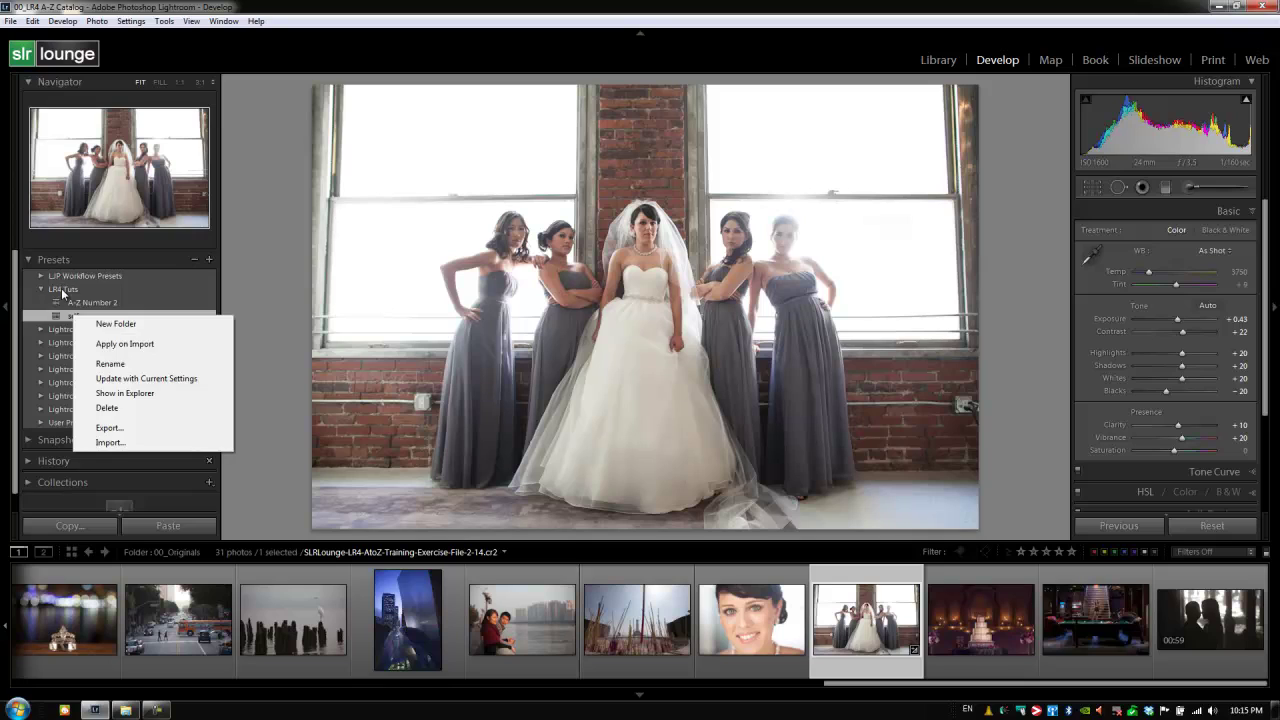
{"action": "left_click", "coordinate": [66, 288]}
{"action": "right_click", "coordinate": [70, 292]}
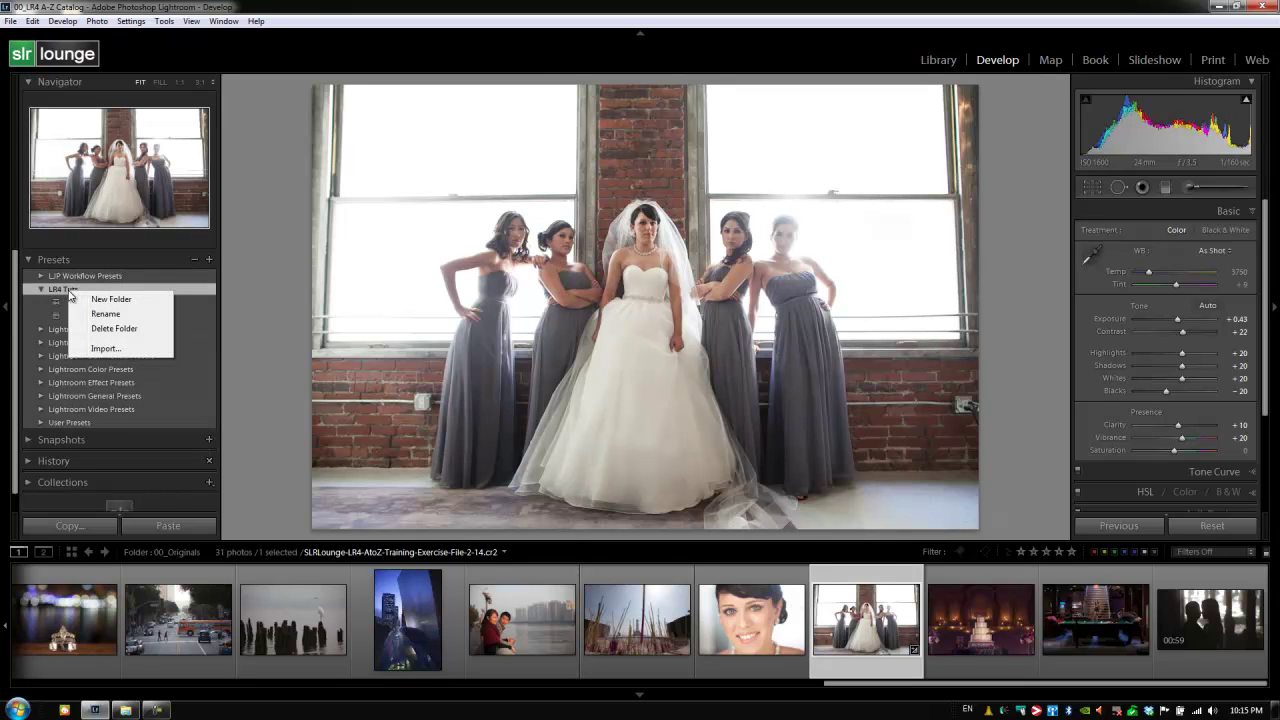
{"action": "left_click", "coordinate": [110, 328]}
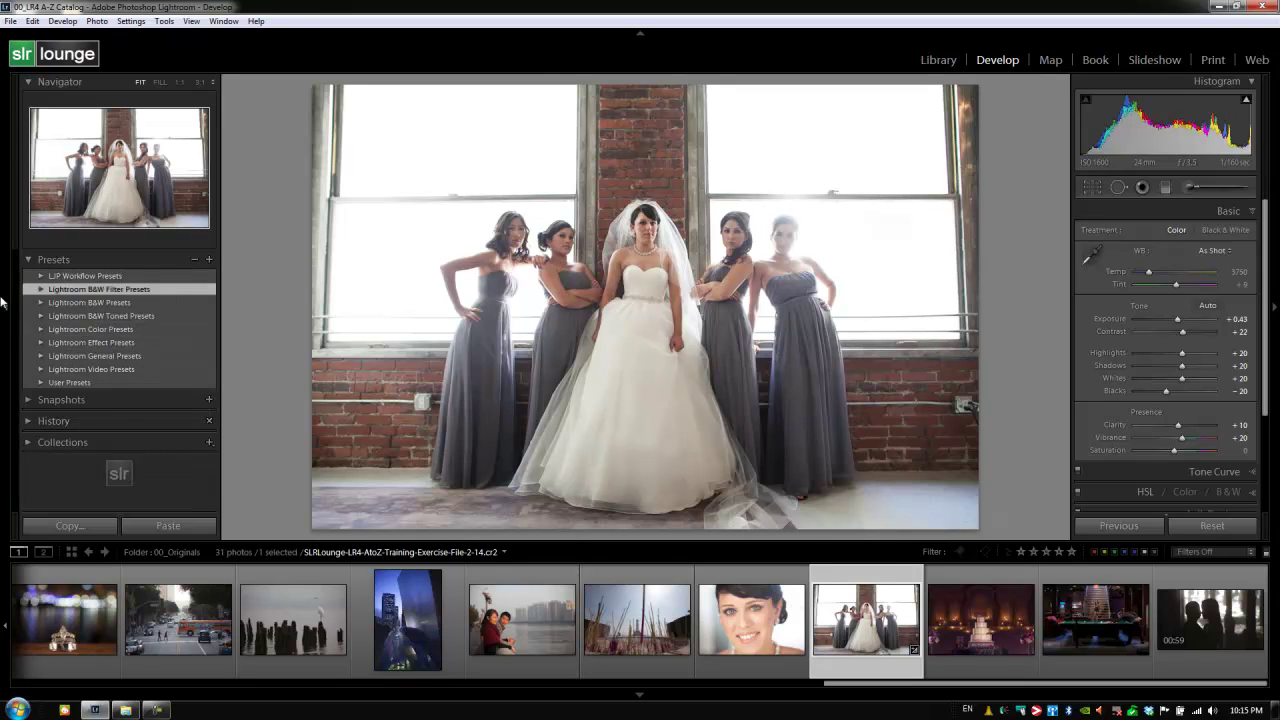